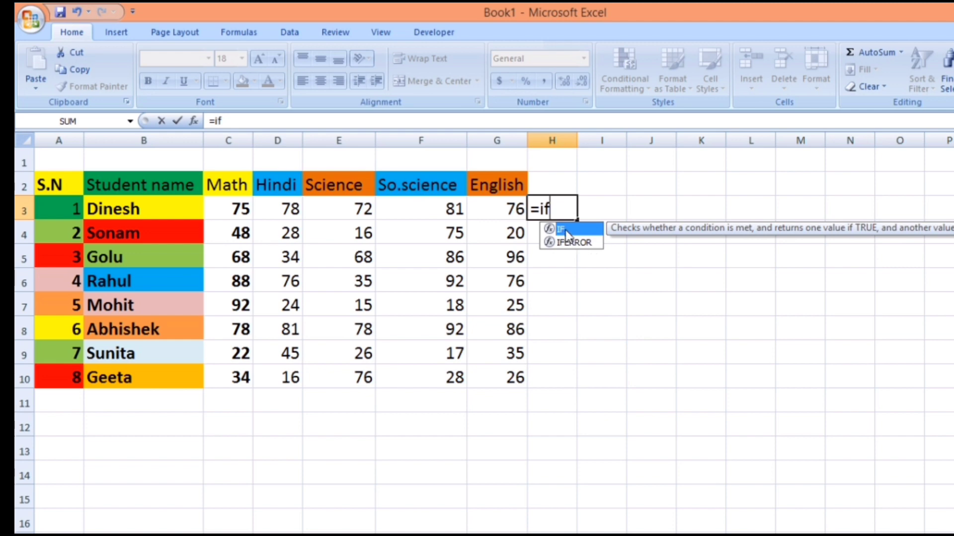
# - Enter the formula =IF(C3>33,1,0) in cell H3 to flag the first student's Math mark
pyautogui.doubleClick(572, 231)
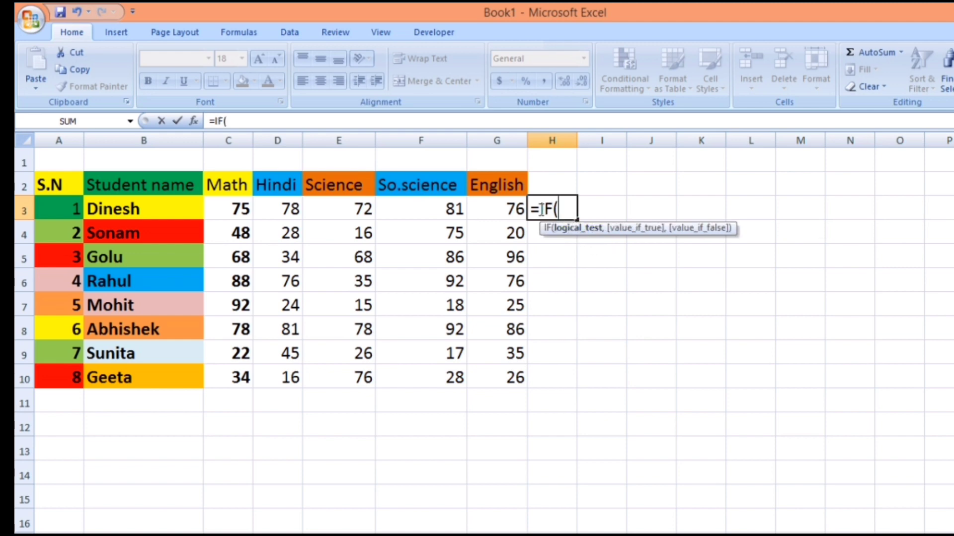
pyautogui.click(233, 211)
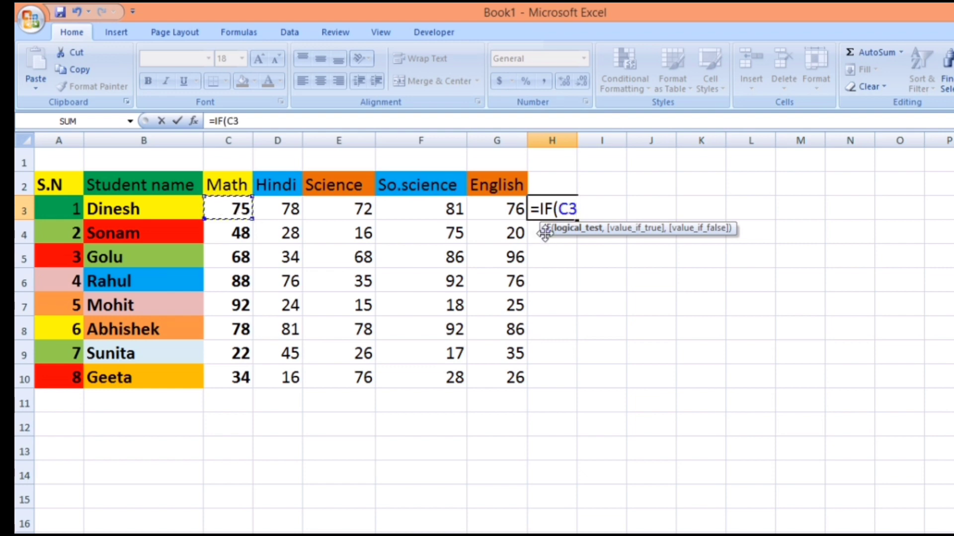
pyautogui.write('>33')
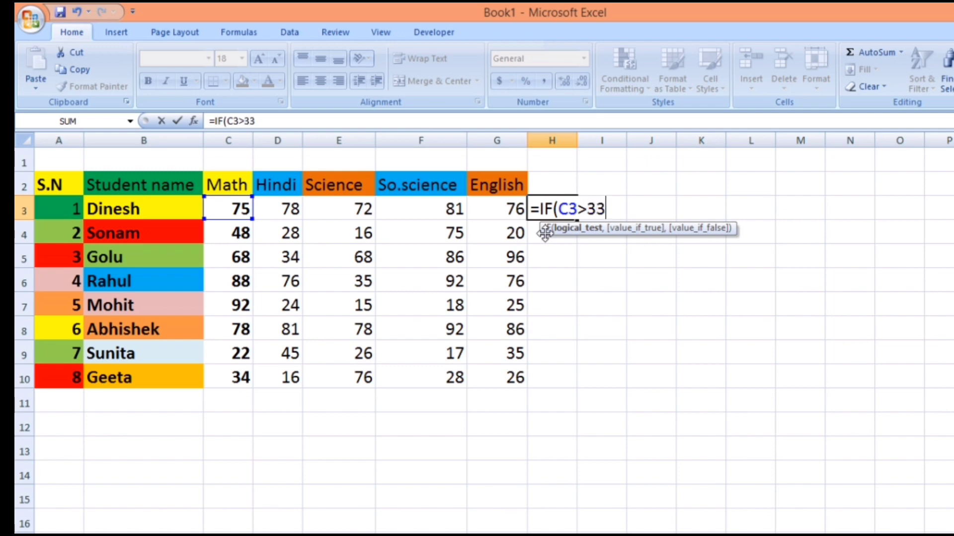
pyautogui.write(',')
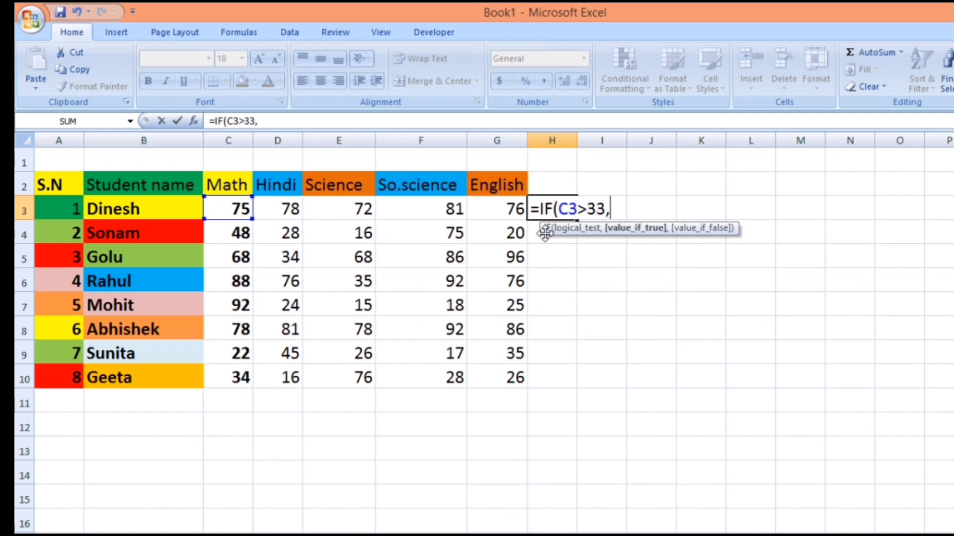
pyautogui.write('1,0')
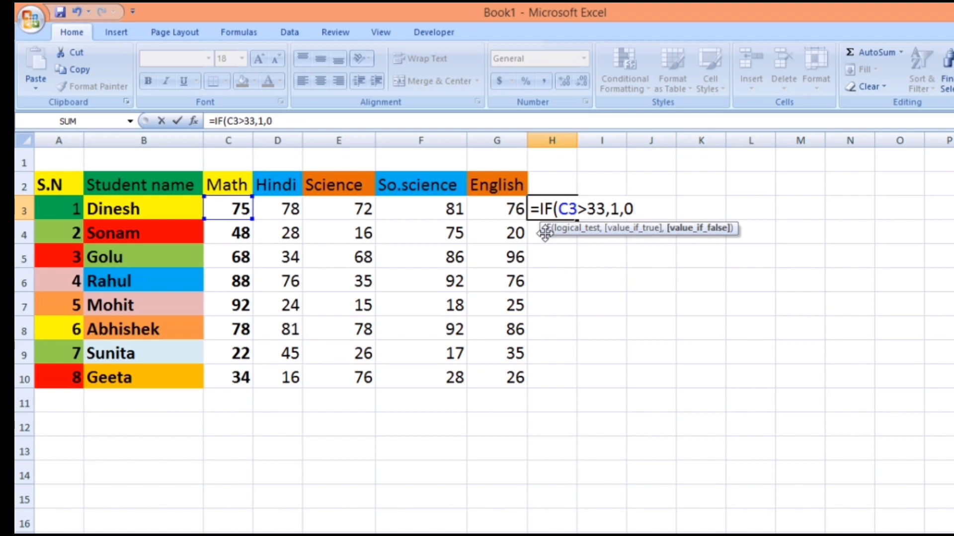
pyautogui.write(')')
pyautogui.press('Return')
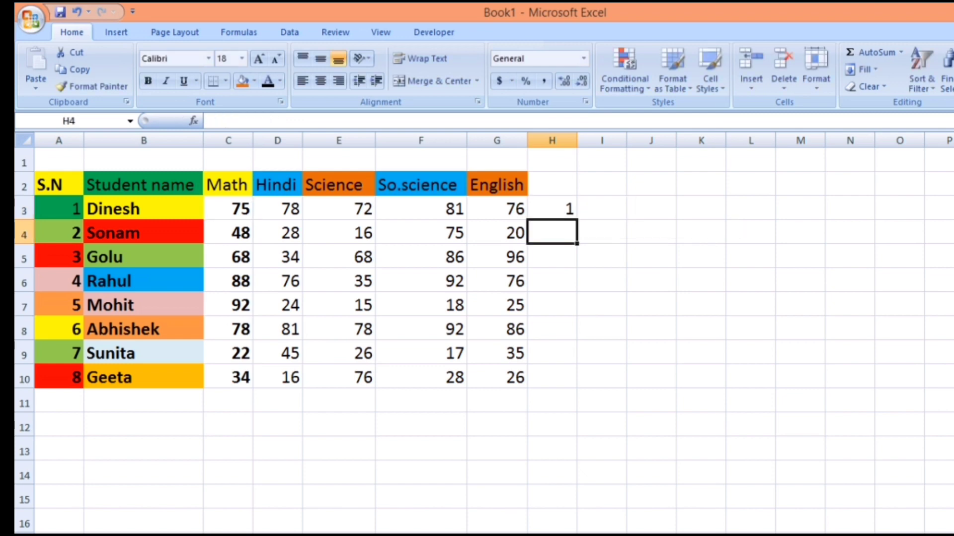
# - Fill the H3 formula down to row 10 and across to column L
pyautogui.click(559, 207)
pyautogui.moveTo(578, 219); pyautogui.dragTo(579, 385)
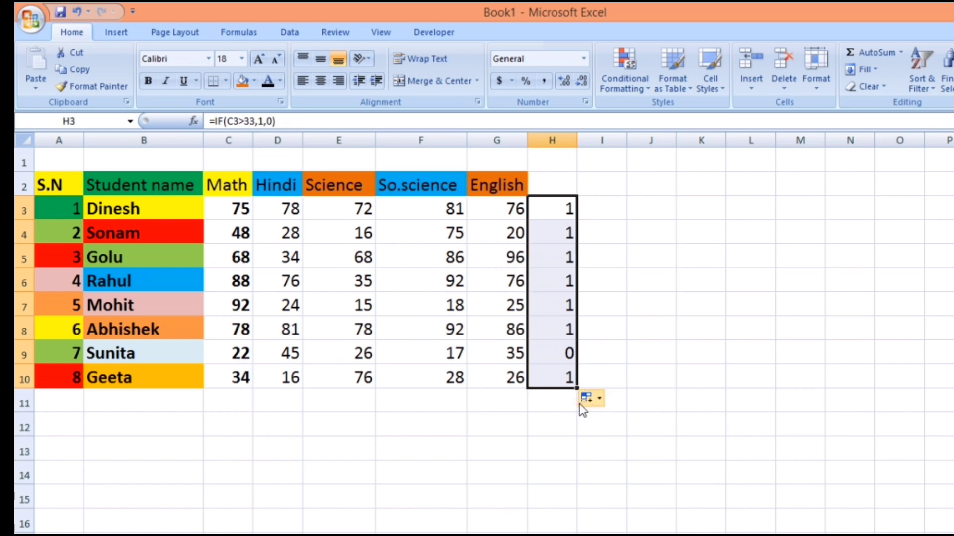
pyautogui.moveTo(577, 388); pyautogui.dragTo(767, 386)
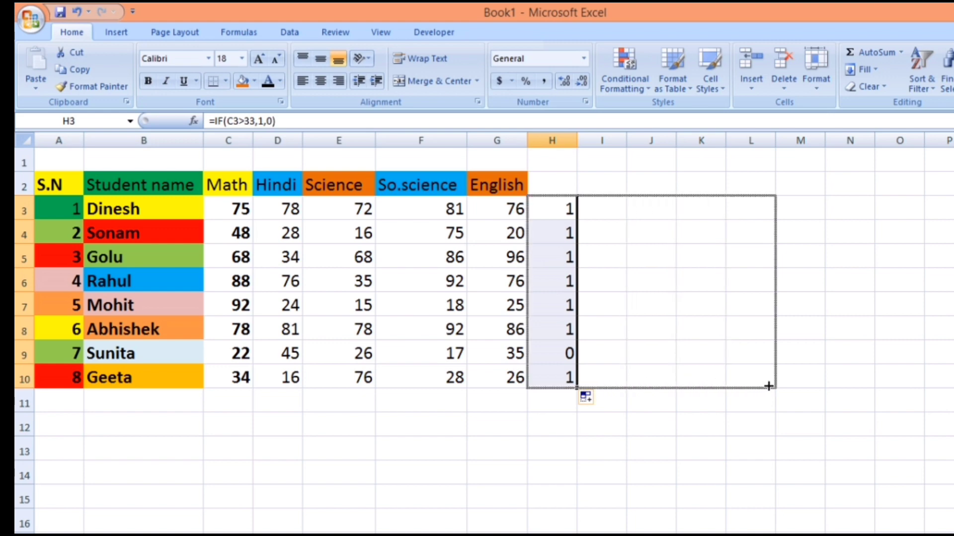
pyautogui.moveTo(768, 386); pyautogui.dragTo(768, 386)
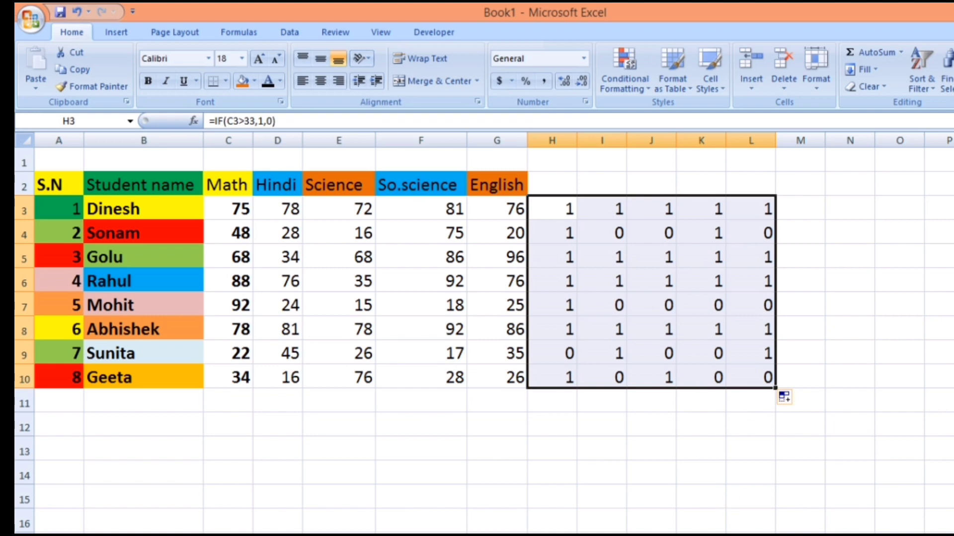
# - Enter =SUM(H3:L3) in cell M3 and fill it down to M10
pyautogui.moveTo(740, 535); pyautogui.dragTo(760, 535)
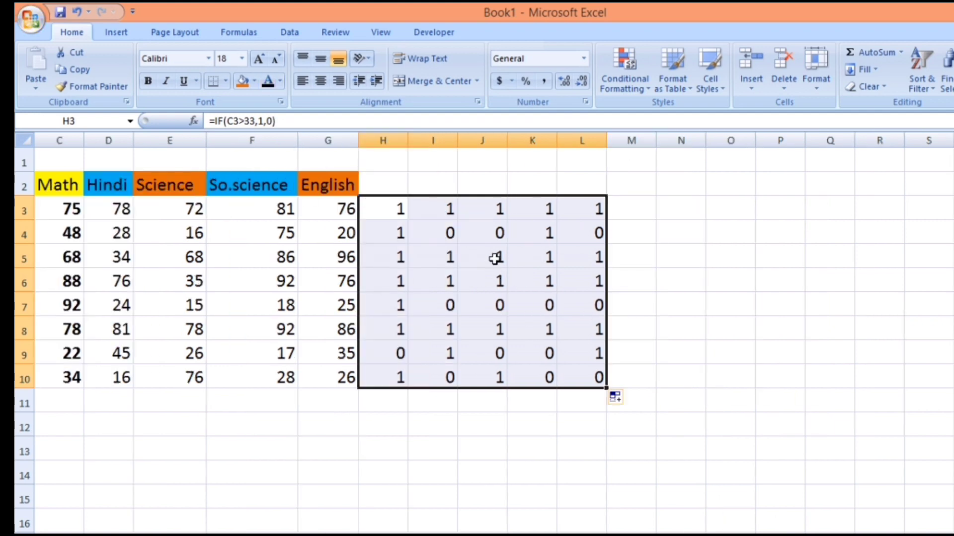
pyautogui.click(622, 208)
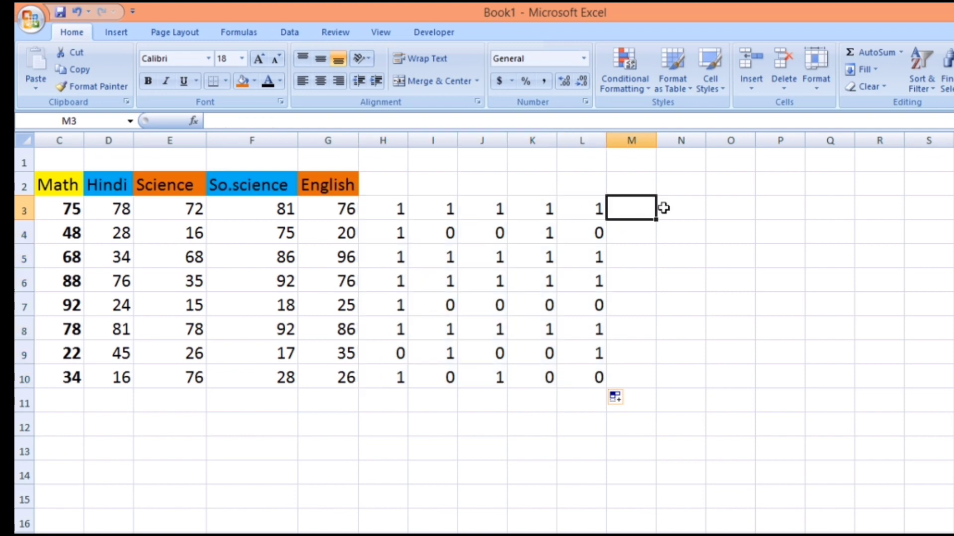
pyautogui.write('=')
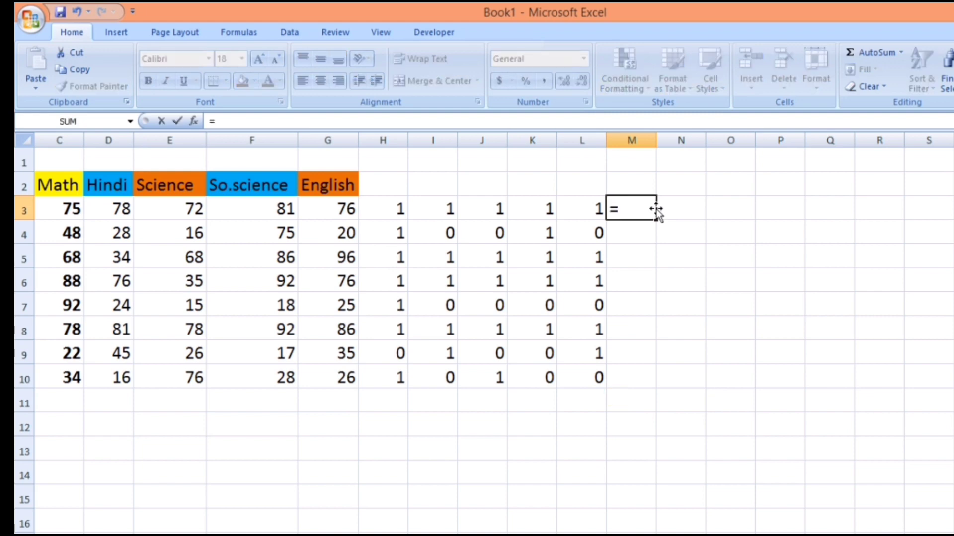
pyautogui.write('s')
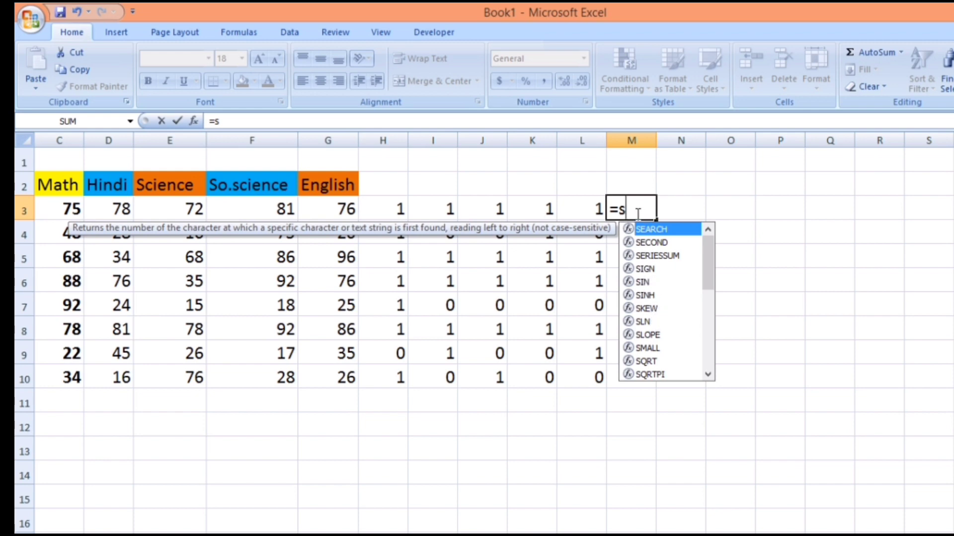
pyautogui.write('u')
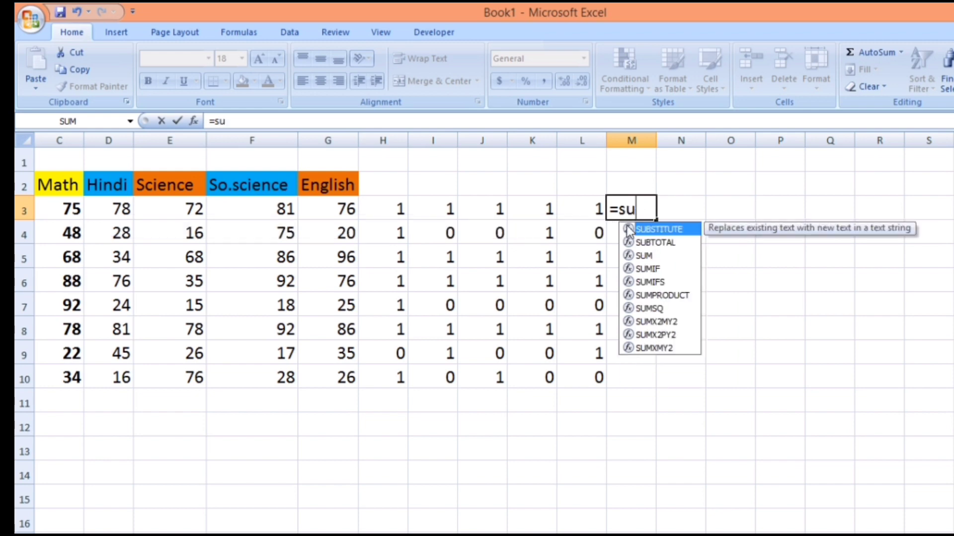
pyautogui.click(648, 257)
pyautogui.doubleClick(647, 255)
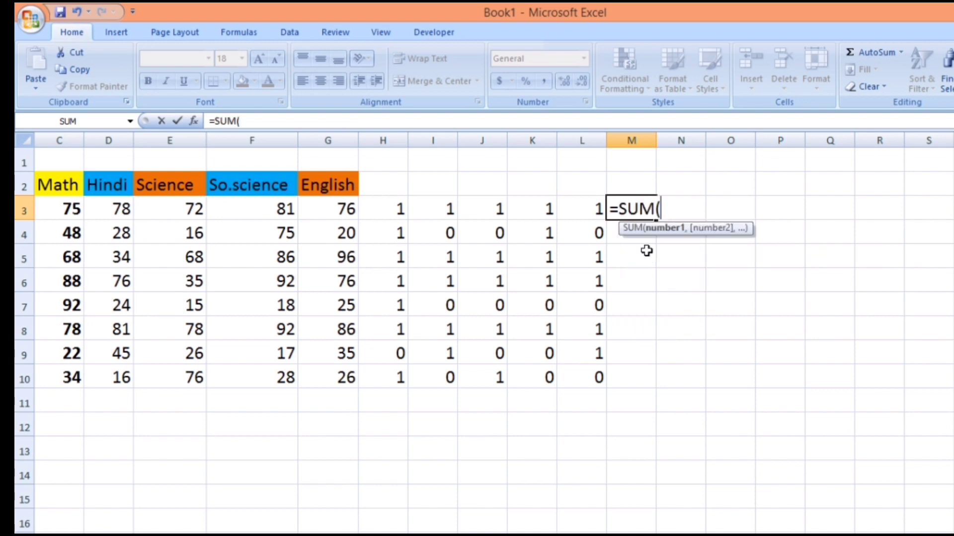
pyautogui.moveTo(383, 209); pyautogui.dragTo(582, 213)
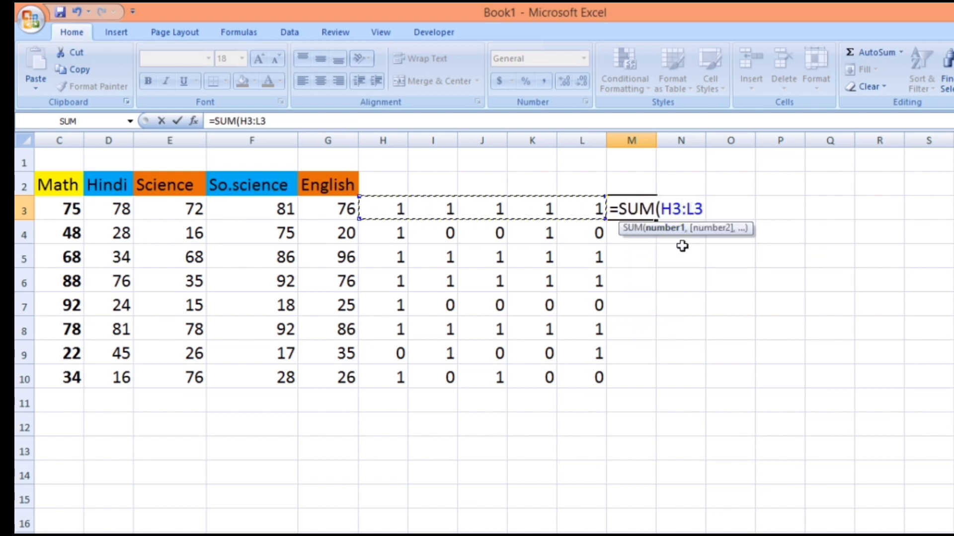
pyautogui.write(')')
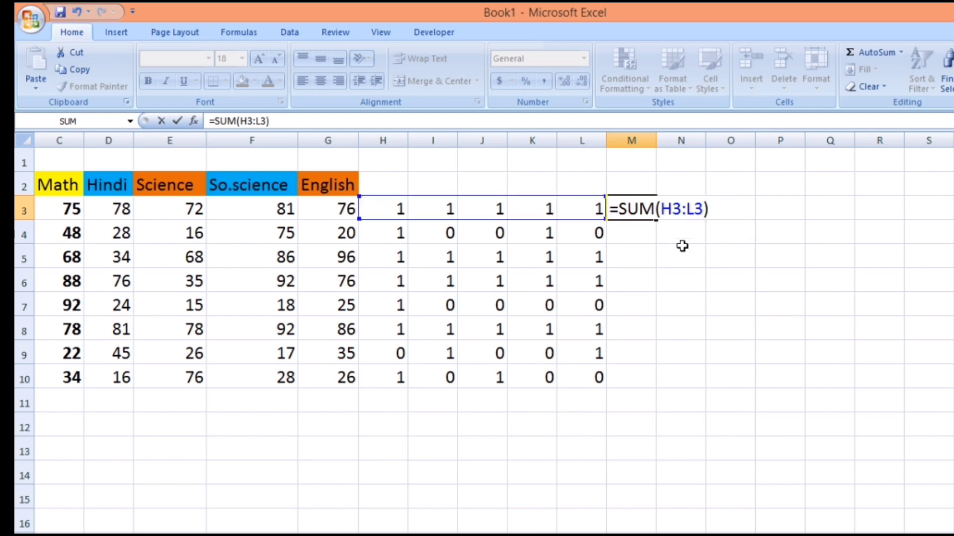
pyautogui.press('Return')
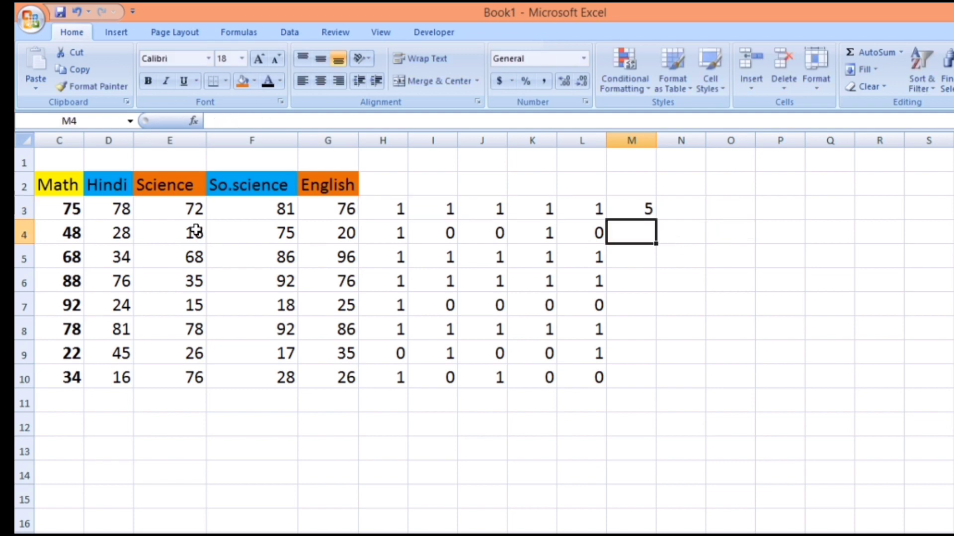
pyautogui.click(629, 207)
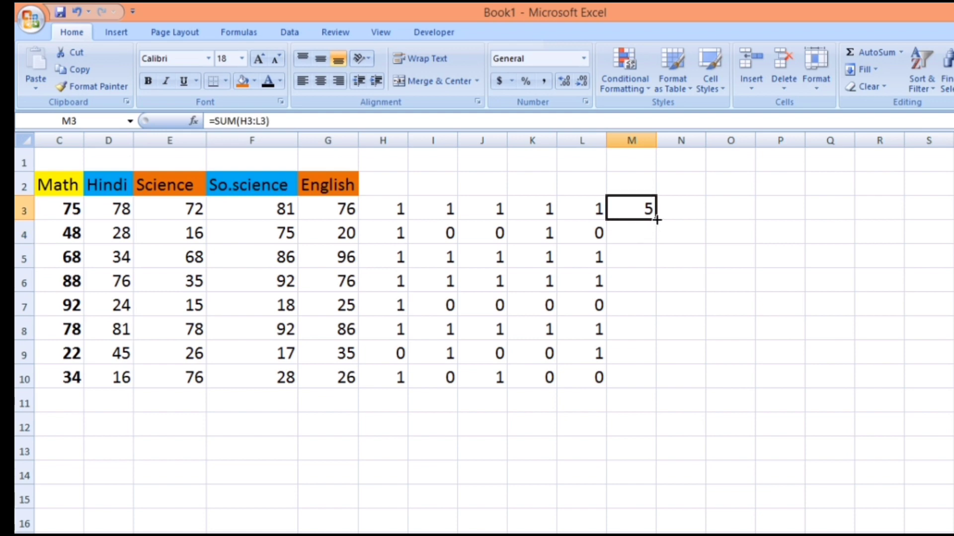
pyautogui.moveTo(656, 219); pyautogui.dragTo(676, 386)
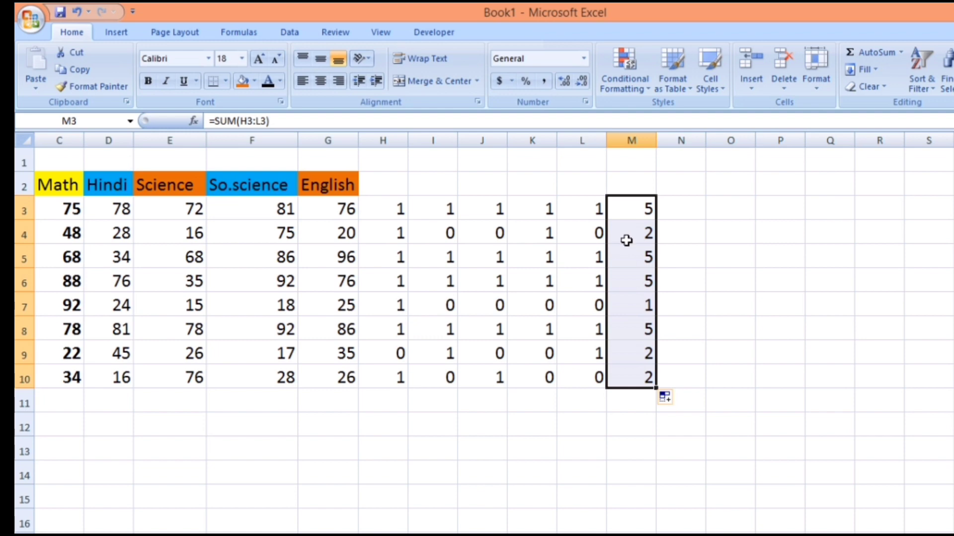
# - Add the column heading Result in cell N2
pyautogui.click(642, 185)
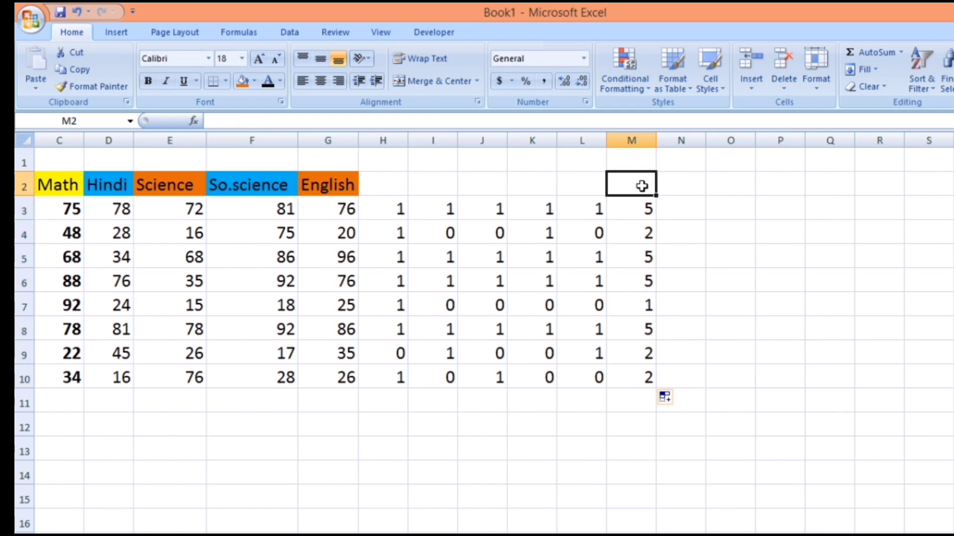
pyautogui.click(678, 185)
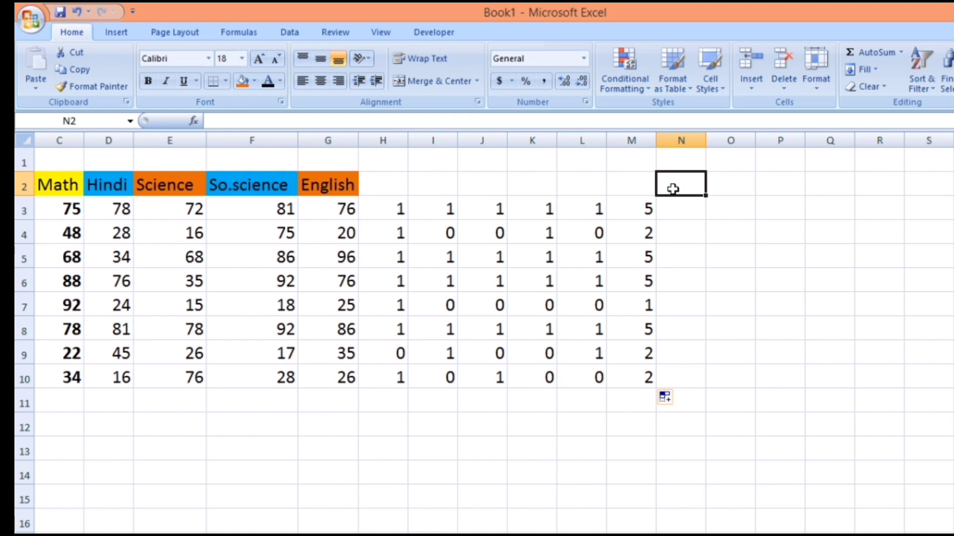
pyautogui.write('R')
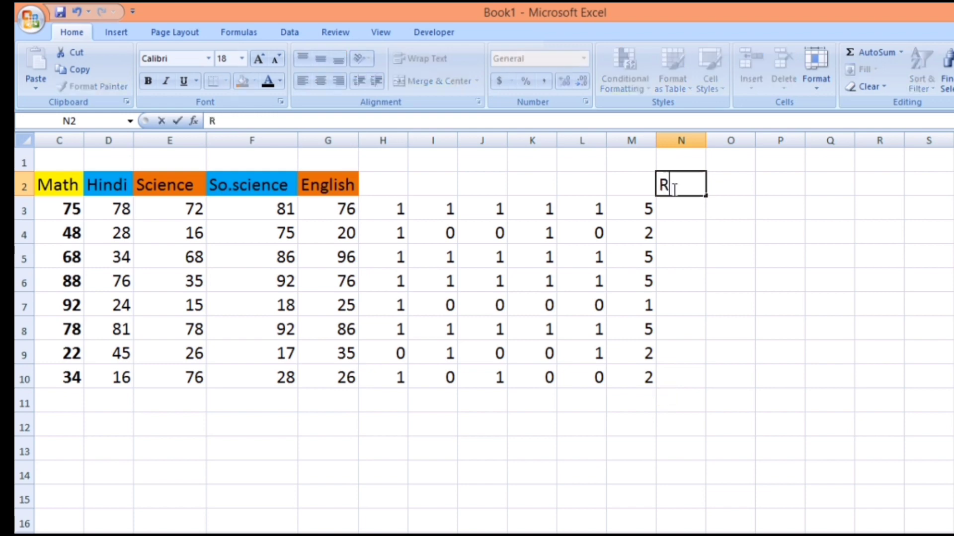
pyautogui.write('esu')
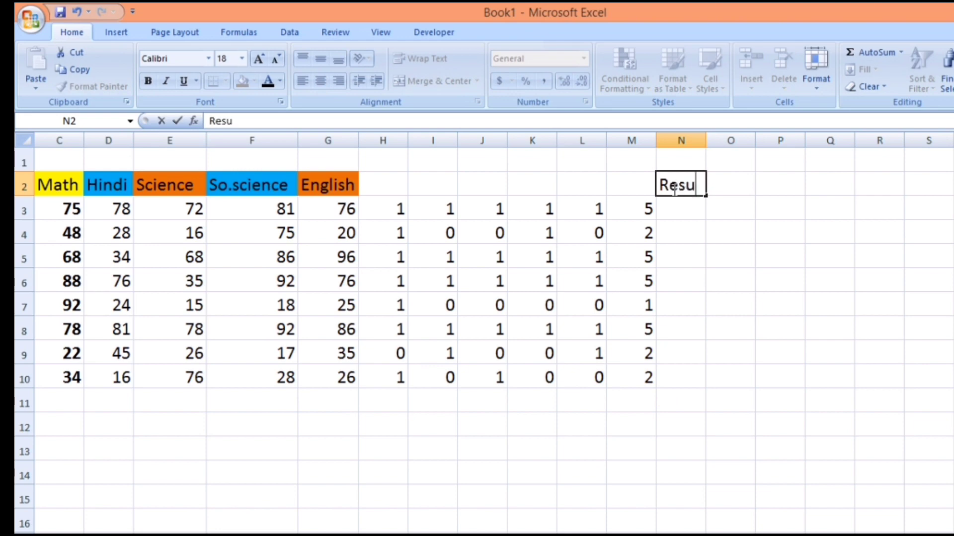
pyautogui.write('lt')
# - Enter the formula =IF(M3>=4,Pass,Fail) in cell N3 under the Result heading
pyautogui.click(666, 209)
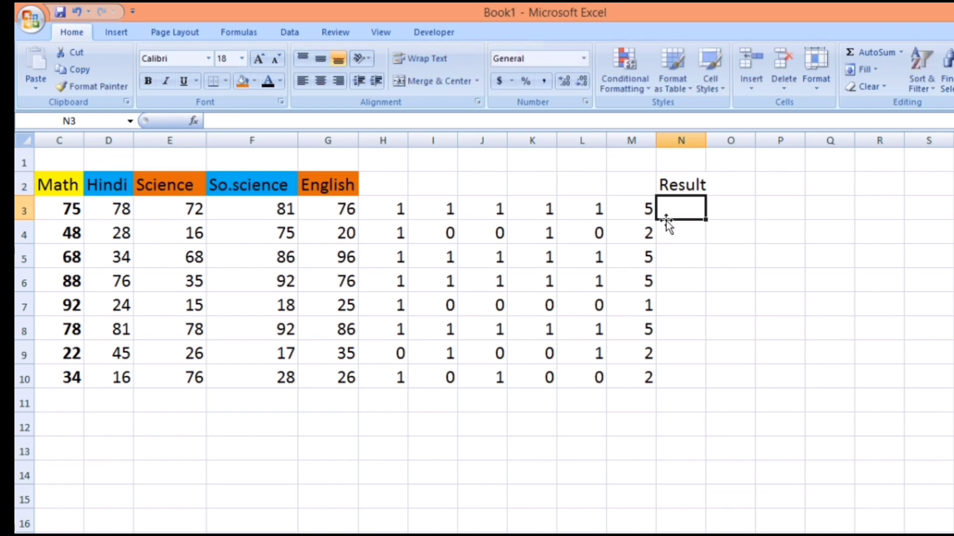
pyautogui.write('=')
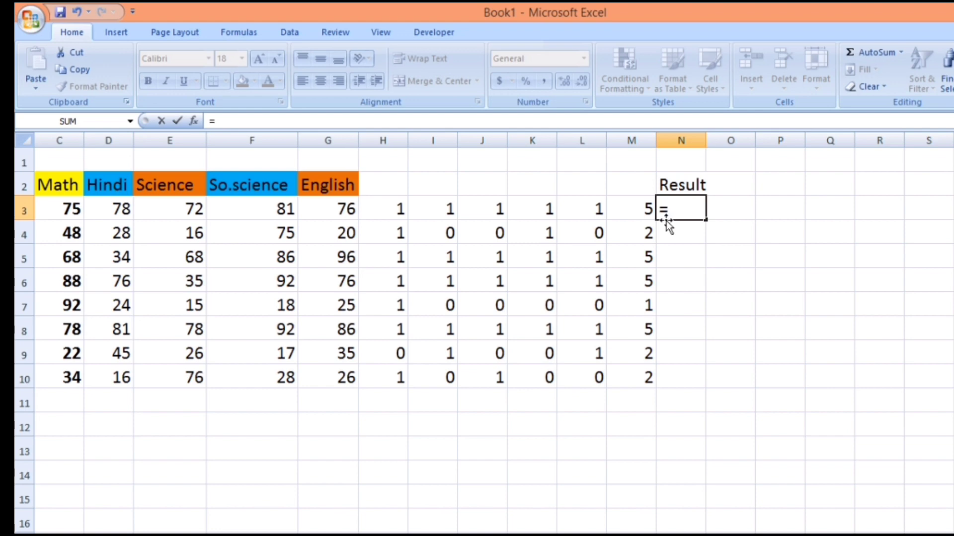
pyautogui.write('if')
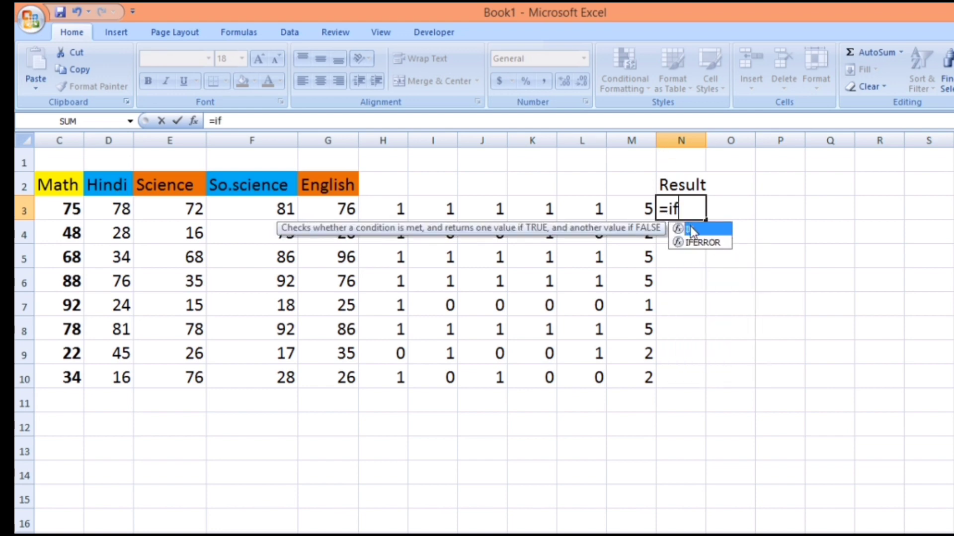
pyautogui.doubleClick(690, 228)
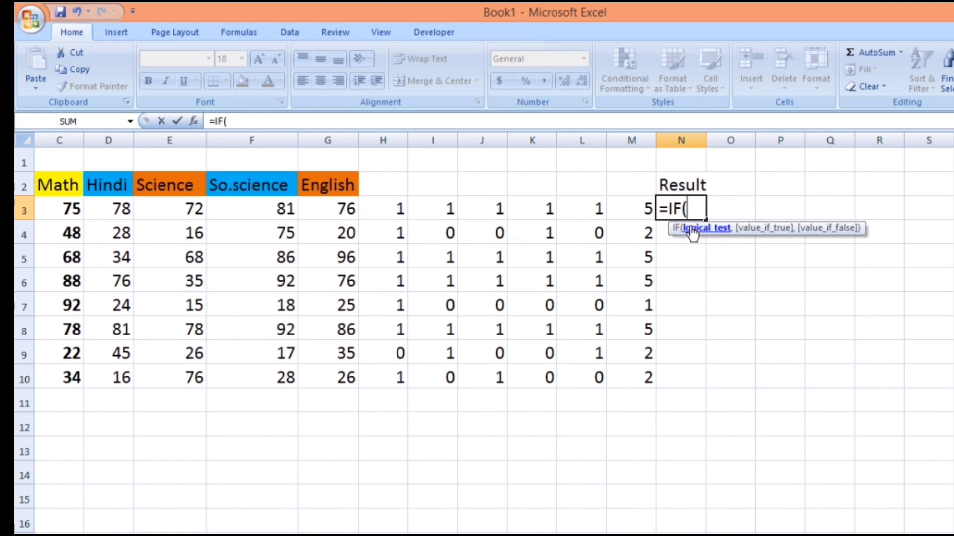
pyautogui.click(644, 211)
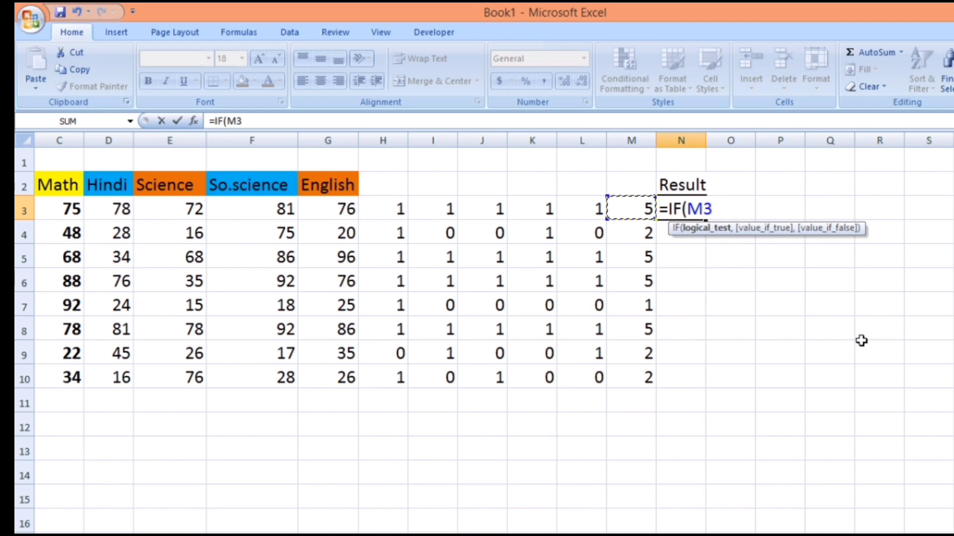
pyautogui.write('>=4,')
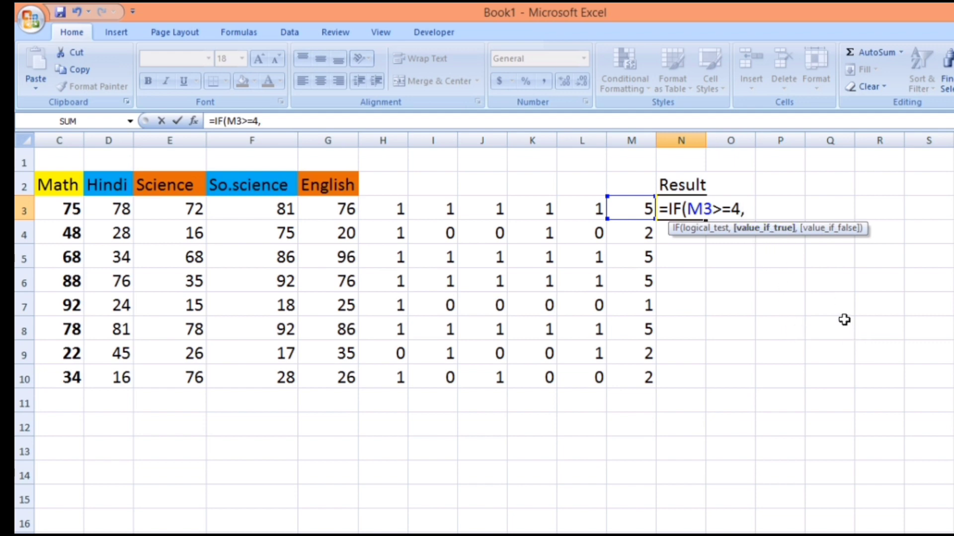
pyautogui.write('P')
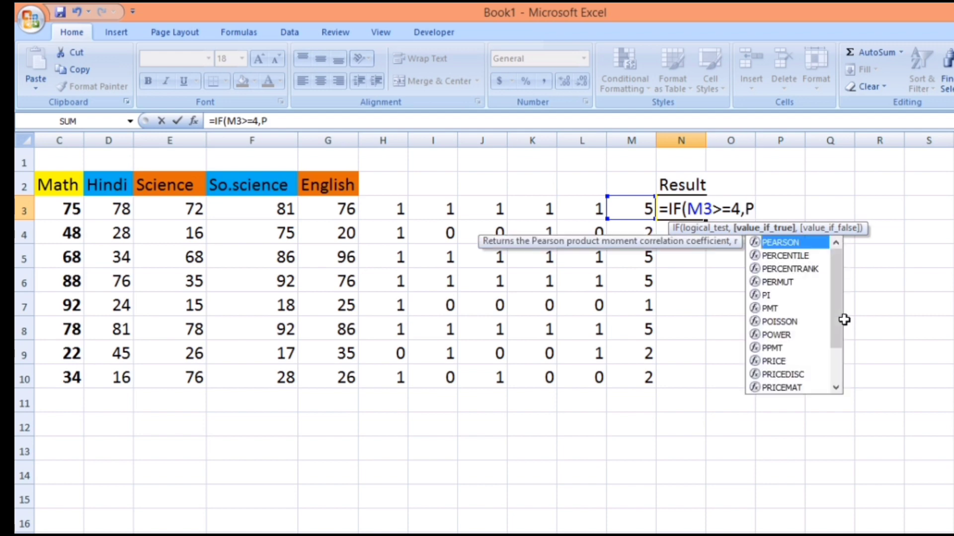
pyautogui.write('ass')
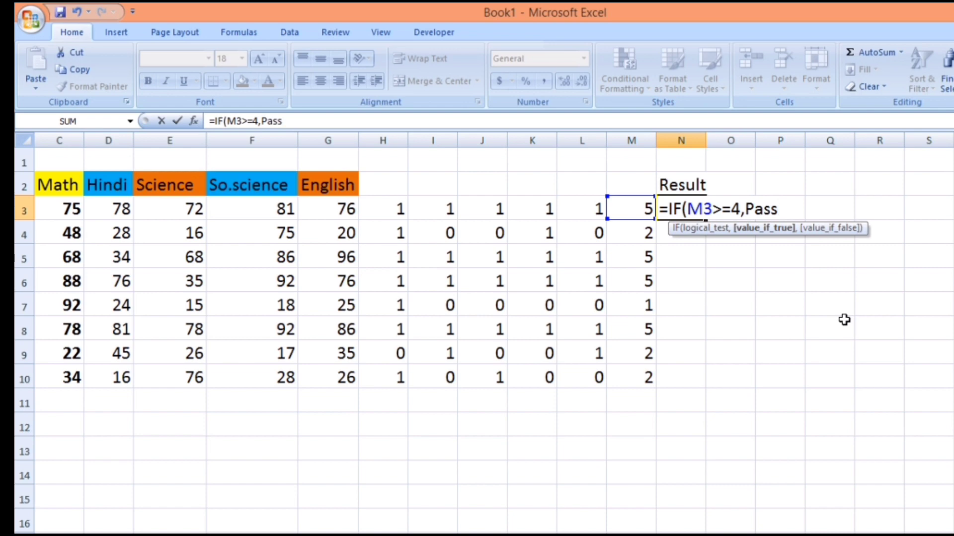
pyautogui.write(',')
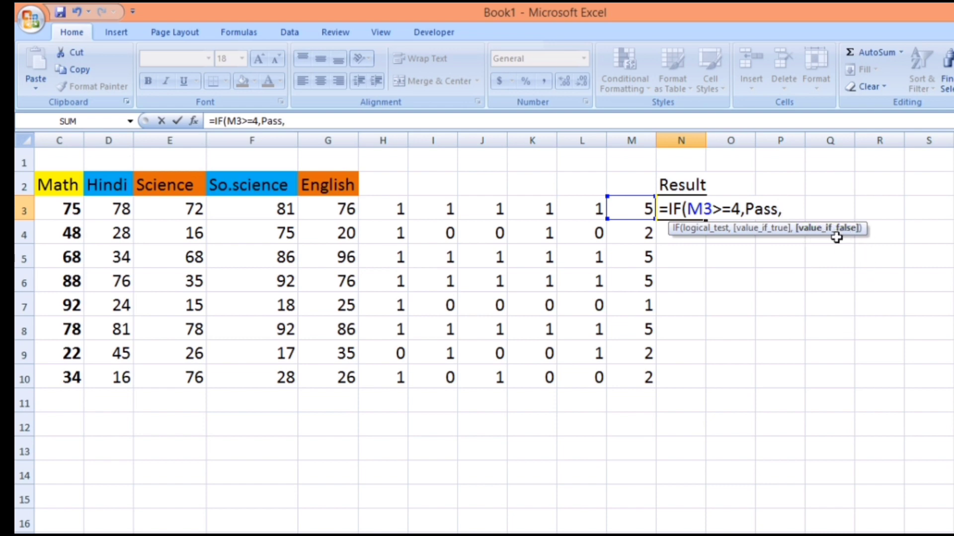
pyautogui.write('F')
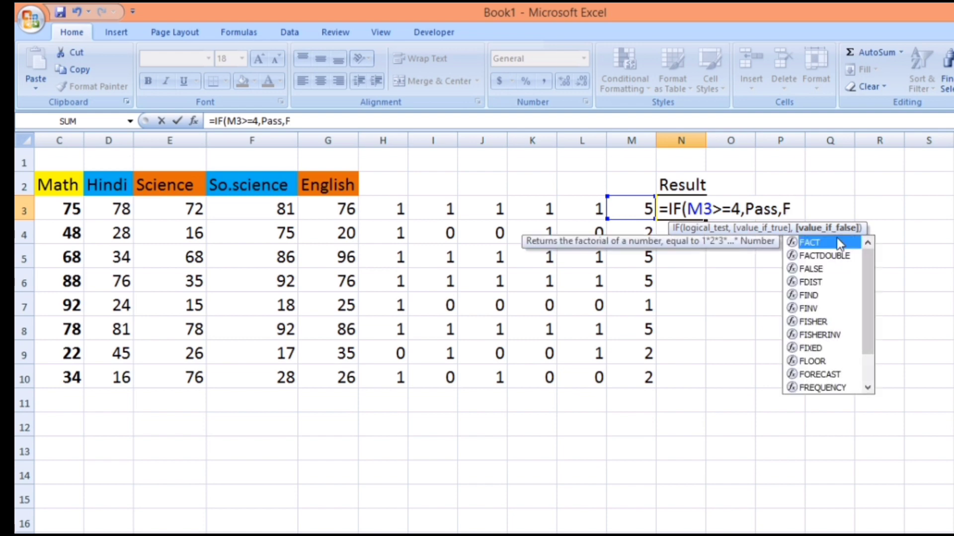
pyautogui.write('ail')
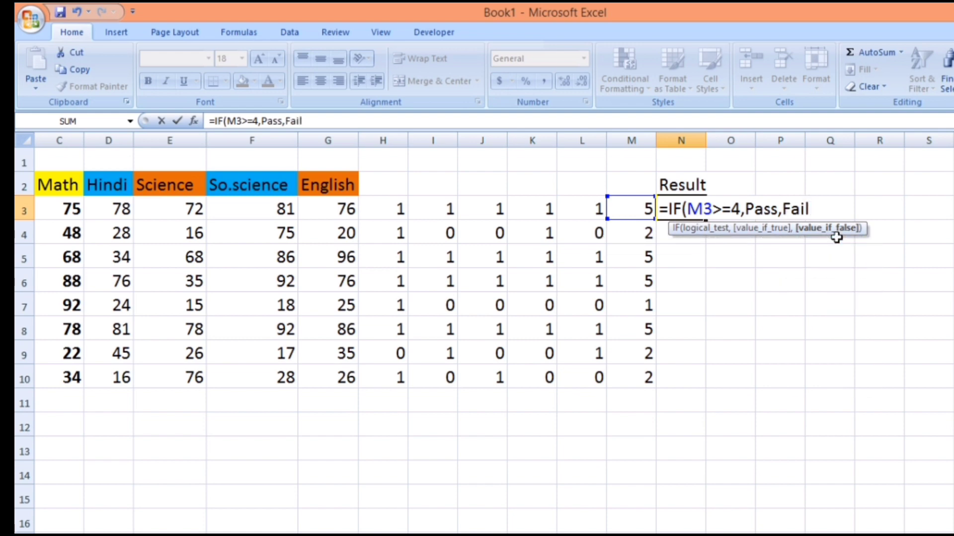
pyautogui.write(')')
pyautogui.press('Return')
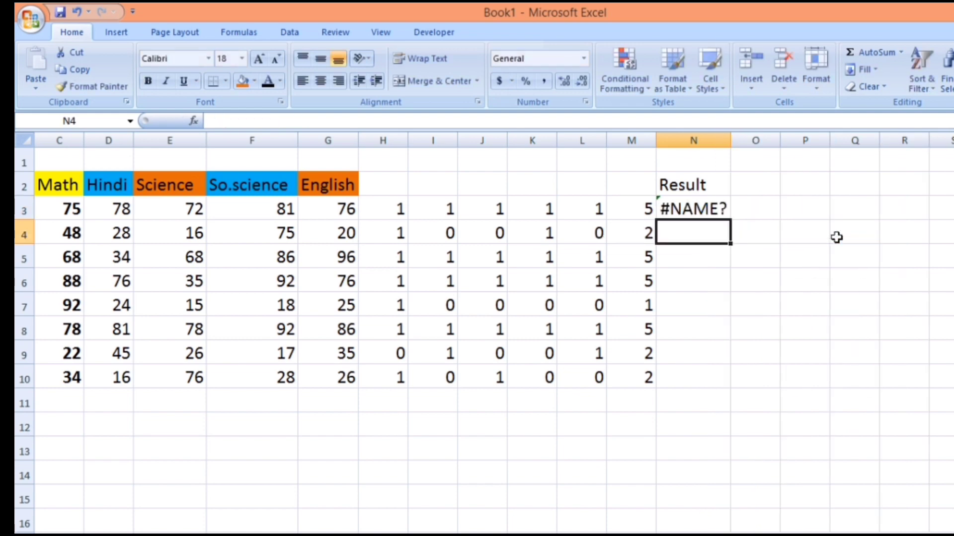
# - Quote both text results so N3 reads =IF(M3>=4,"Pass","Fail"), and fill the formula down to N10
pyautogui.doubleClick(680, 210)
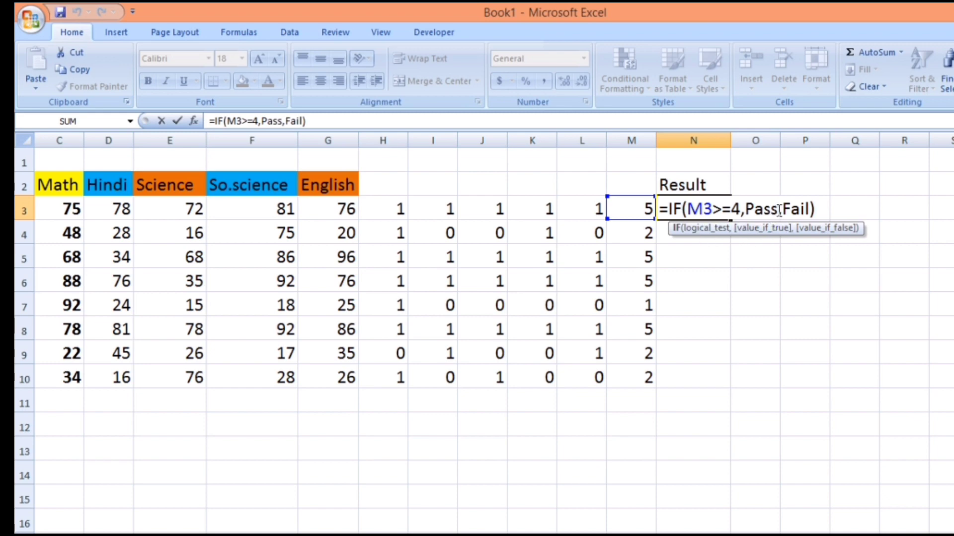
pyautogui.click(779, 210)
pyautogui.write('"')
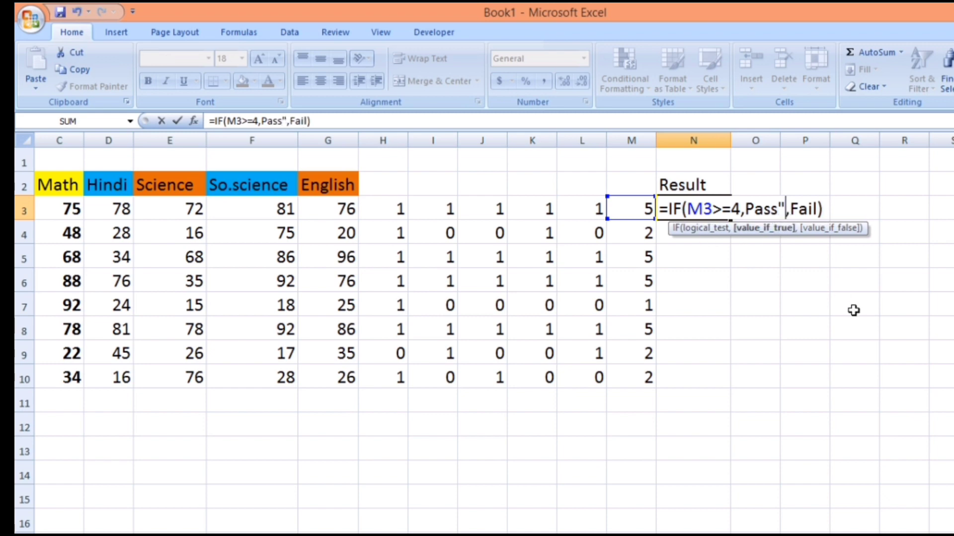
pyautogui.click(746, 208)
pyautogui.write('"')
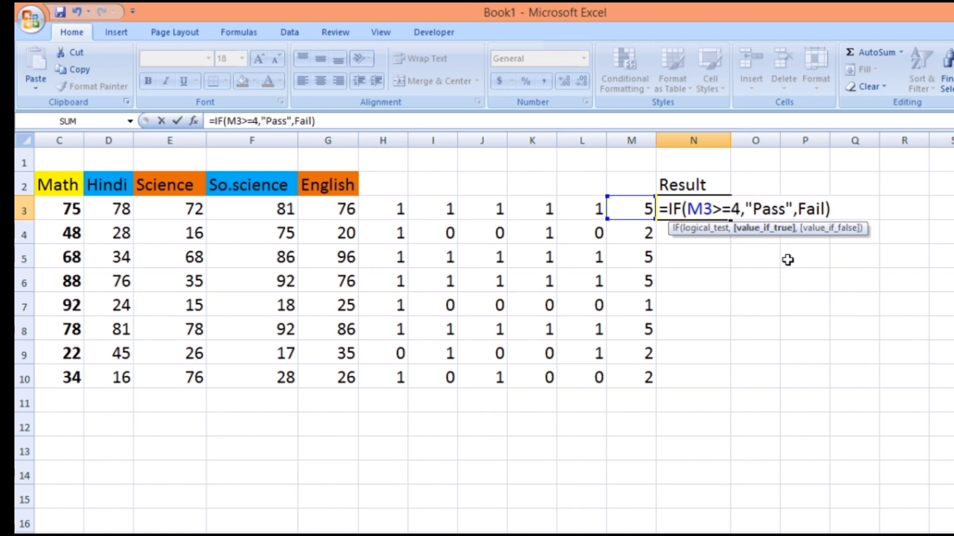
pyautogui.click(822, 208)
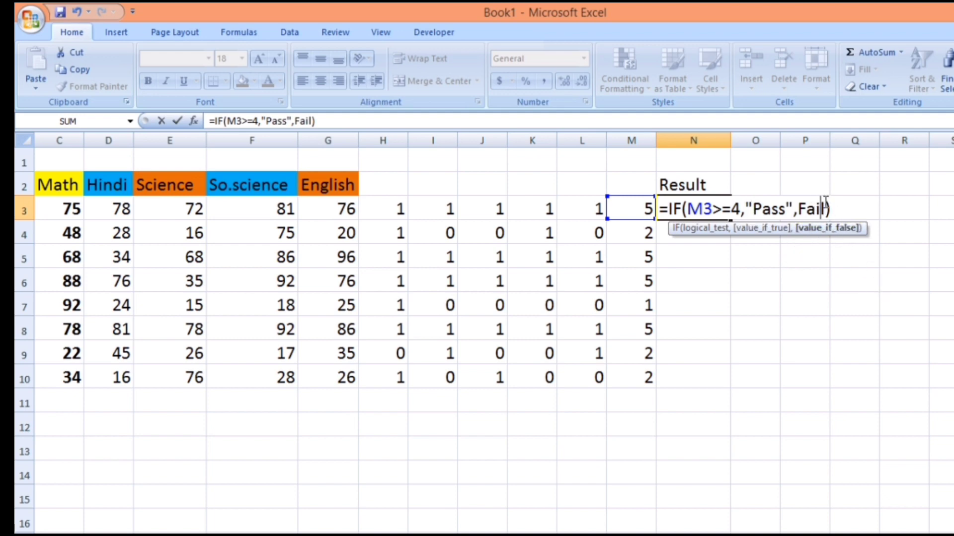
pyautogui.write('"')
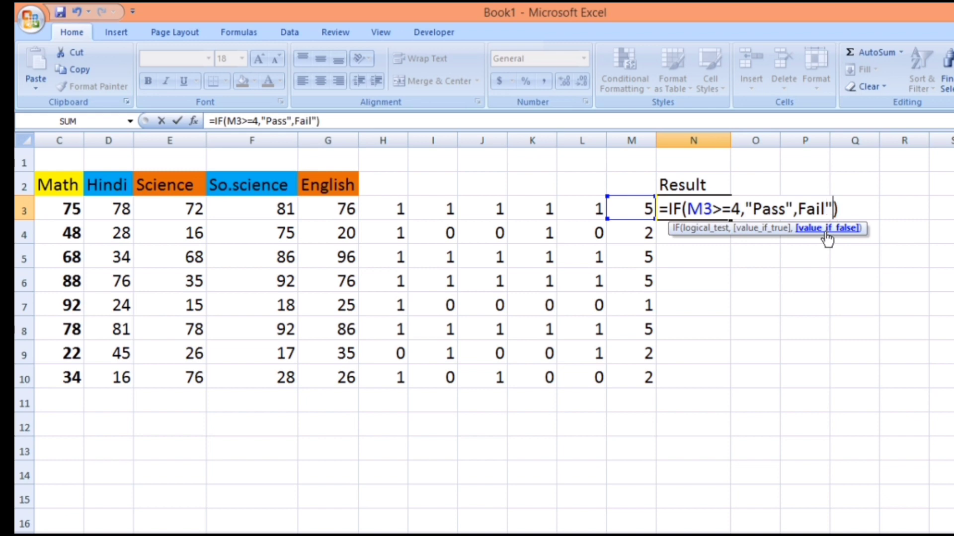
pyautogui.click(799, 207)
pyautogui.write('"')
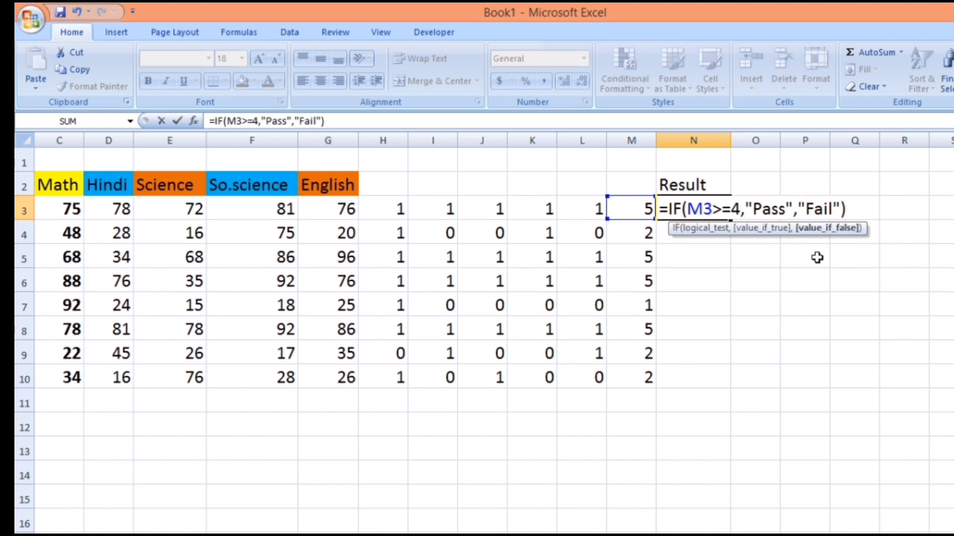
pyautogui.click(847, 208)
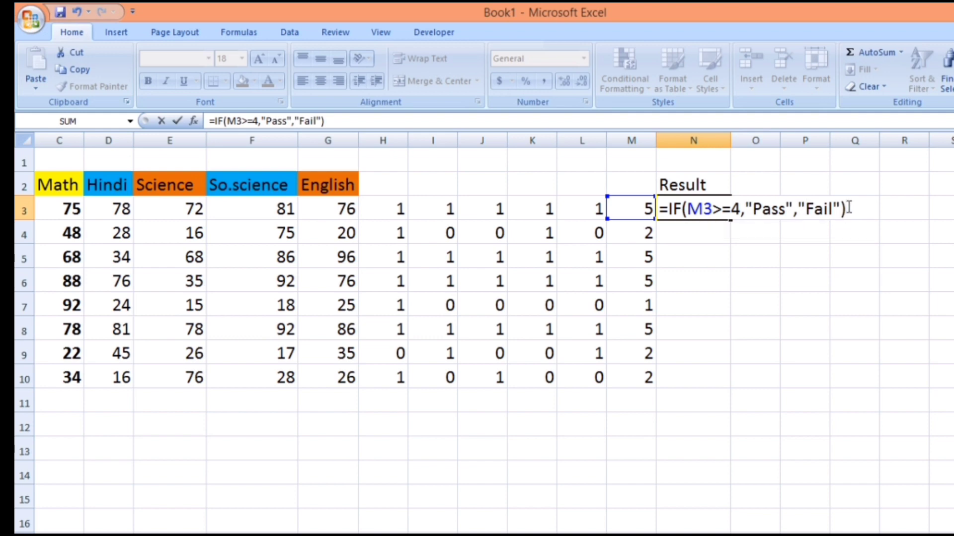
pyautogui.press('Return')
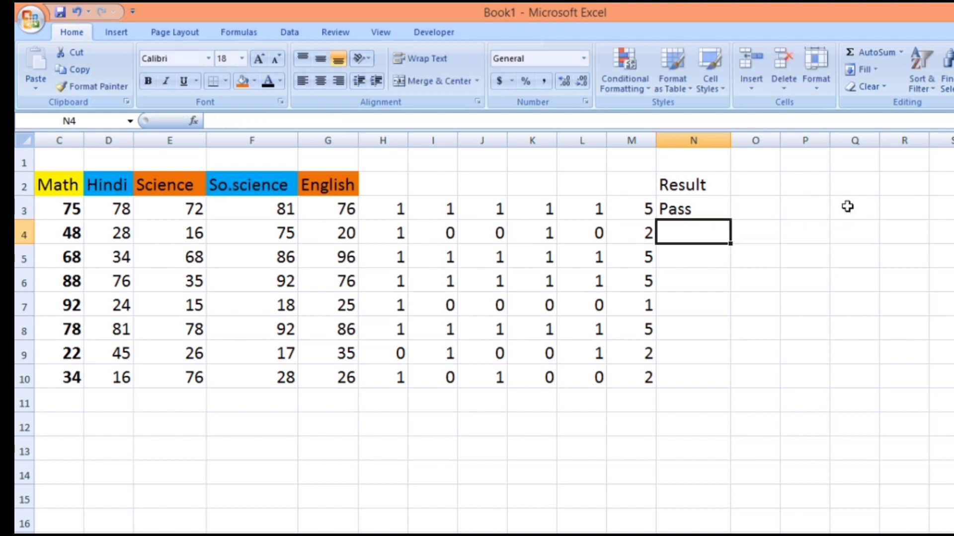
pyautogui.click(686, 208)
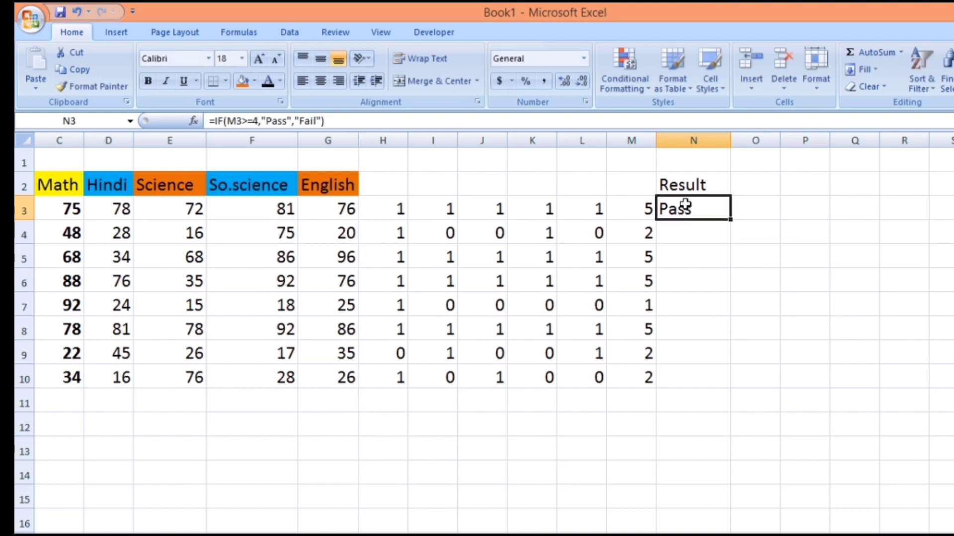
pyautogui.moveTo(729, 228); pyautogui.dragTo(750, 396)
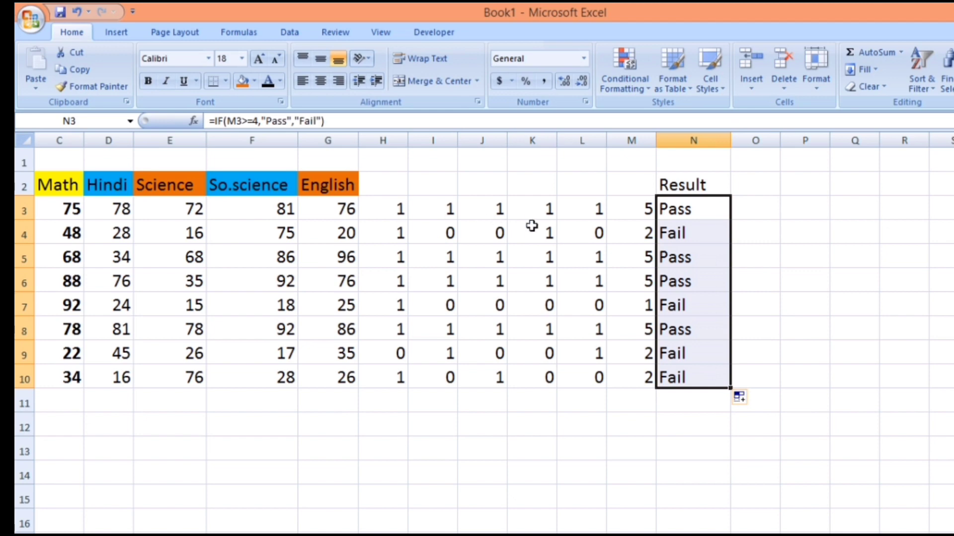
# - Hide the helper columns H through M
pyautogui.moveTo(386, 142); pyautogui.dragTo(625, 164)
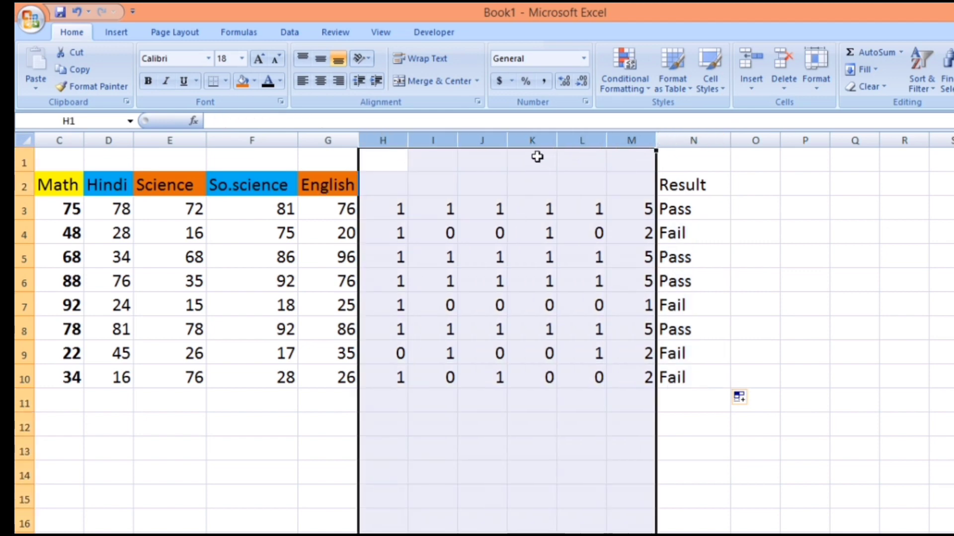
pyautogui.rightClick(497, 138)
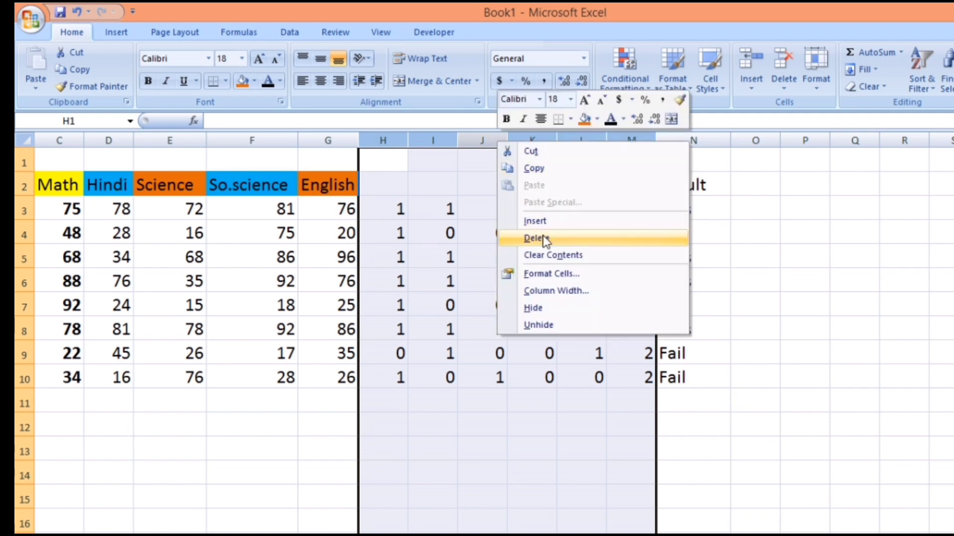
pyautogui.click(541, 309)
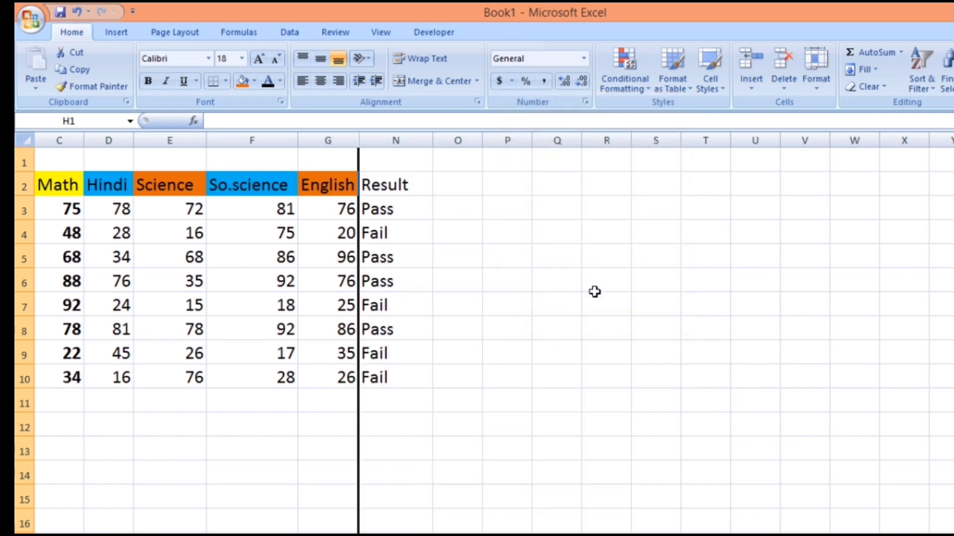
# - Add the column heading Marks in cell O2, beside Result
pyautogui.moveTo(723, 535); pyautogui.dragTo(710, 535)
pyautogui.click(612, 190)
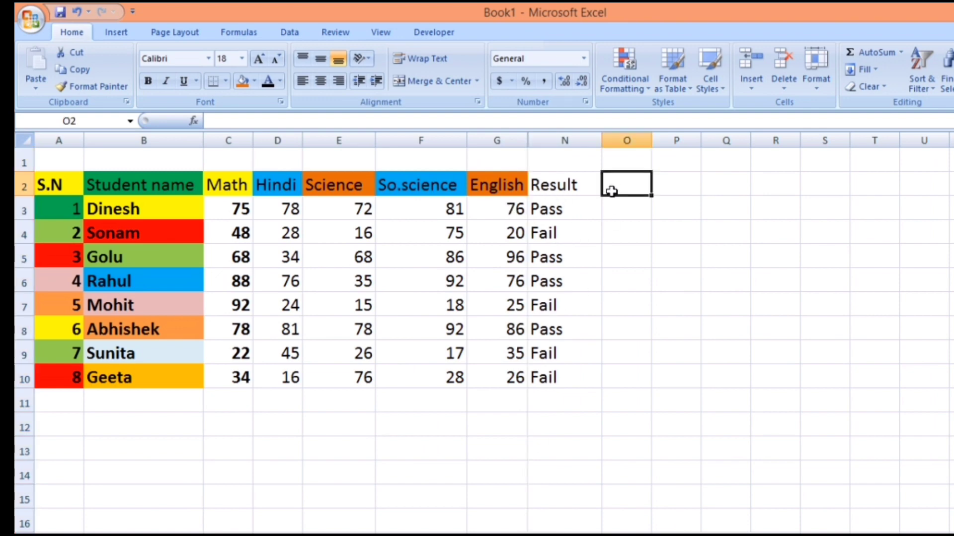
pyautogui.write('ma')
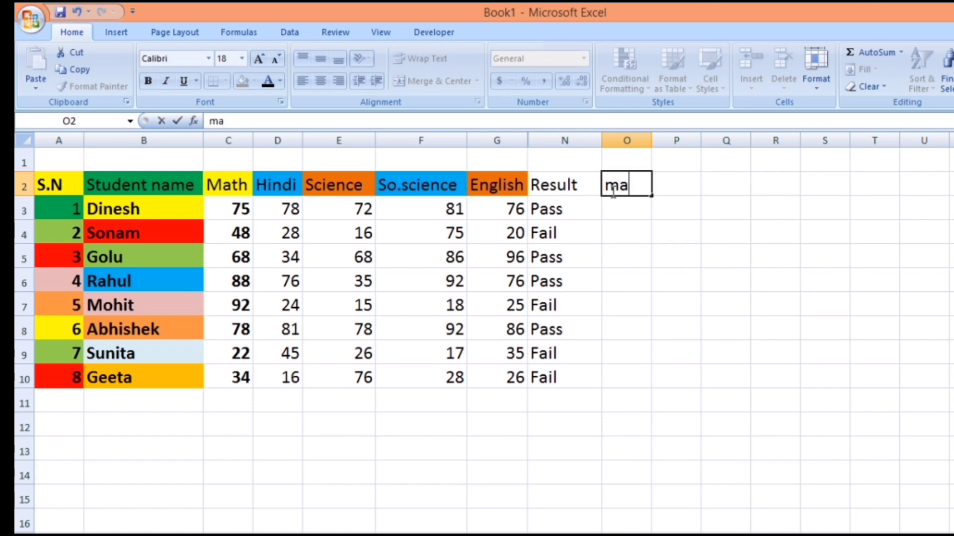
pyautogui.press('BackSpace')
pyautogui.press('BackSpace')
pyautogui.write('Marks')
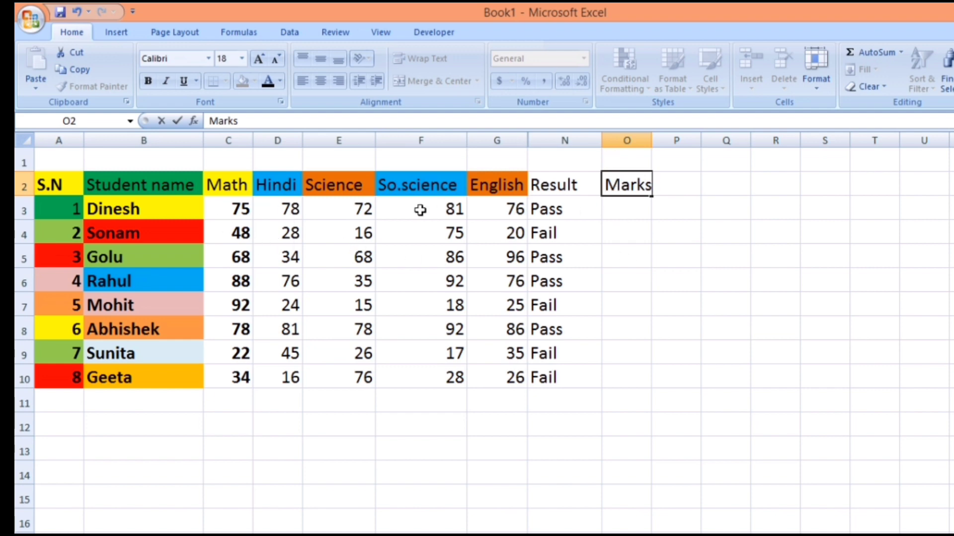
# - Total the first student's subject marks with =SUM(C3:G3) in cell O3 and fill it down to O10
pyautogui.click(608, 204)
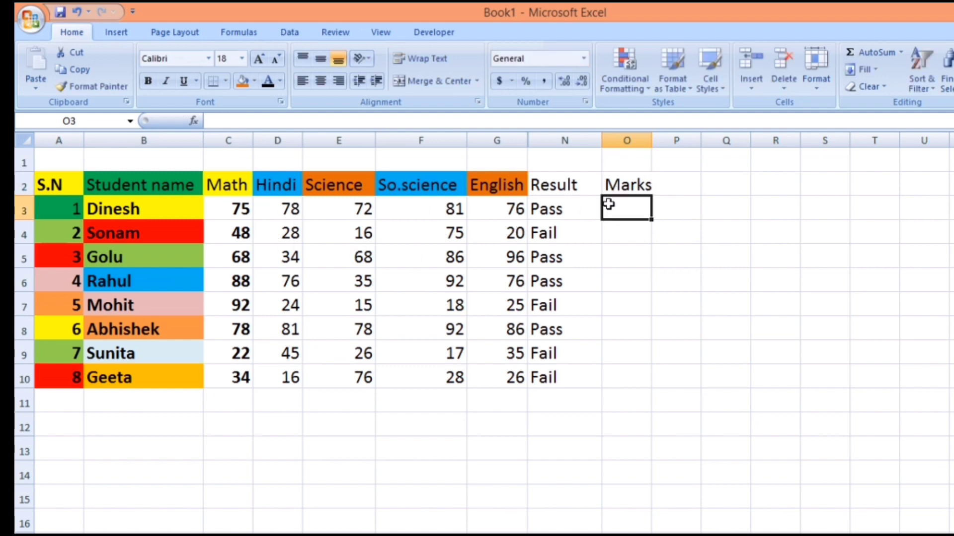
pyautogui.write('=s')
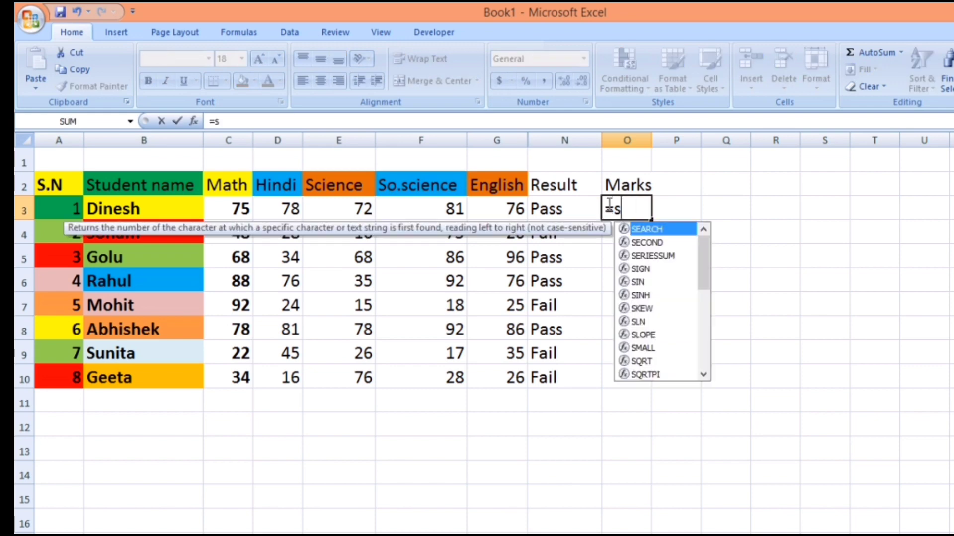
pyautogui.write('um')
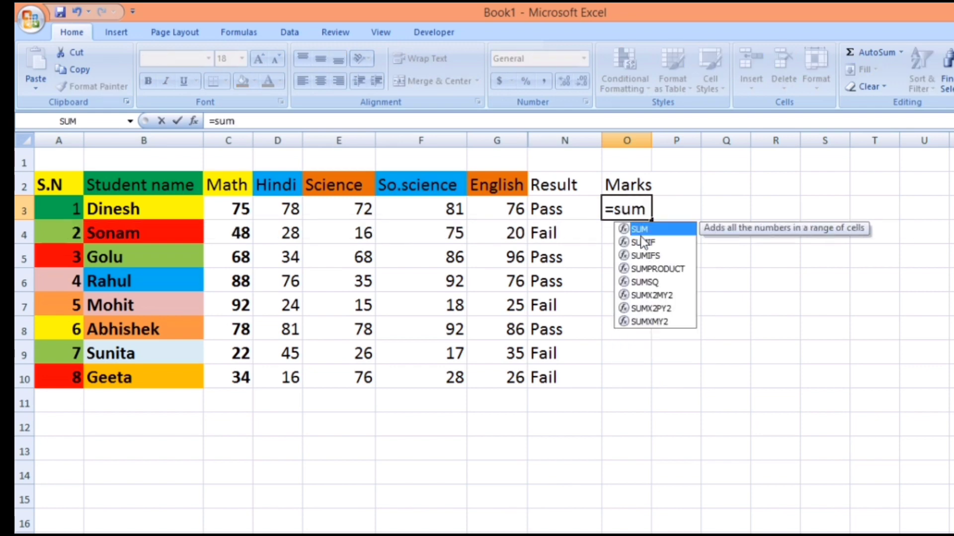
pyautogui.doubleClick(644, 229)
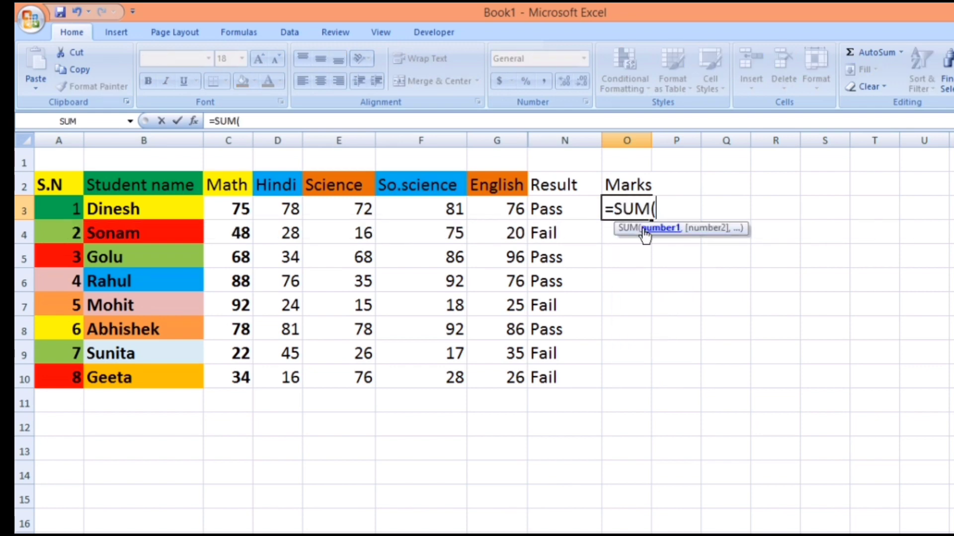
pyautogui.click(230, 209)
pyautogui.moveTo(229, 209); pyautogui.dragTo(492, 202)
pyautogui.press('Return')
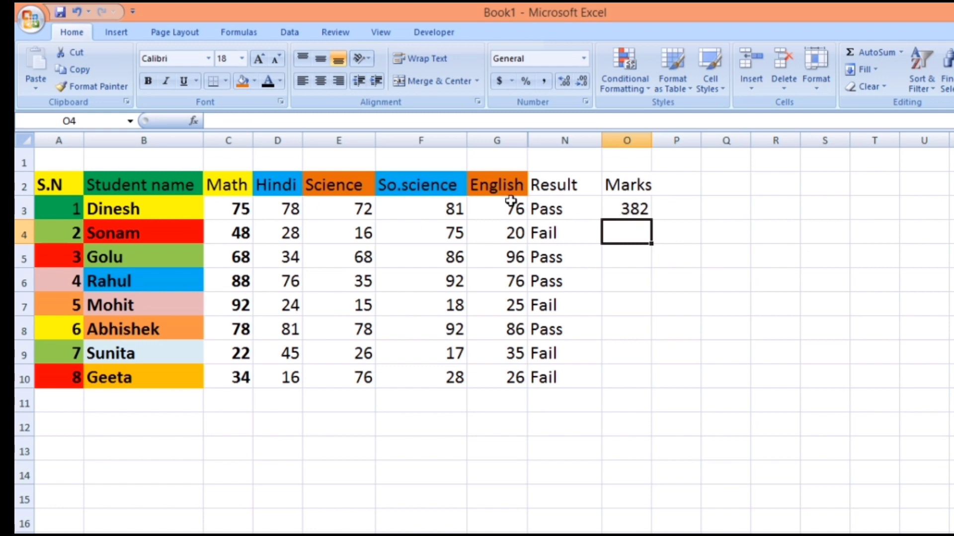
pyautogui.click(625, 202)
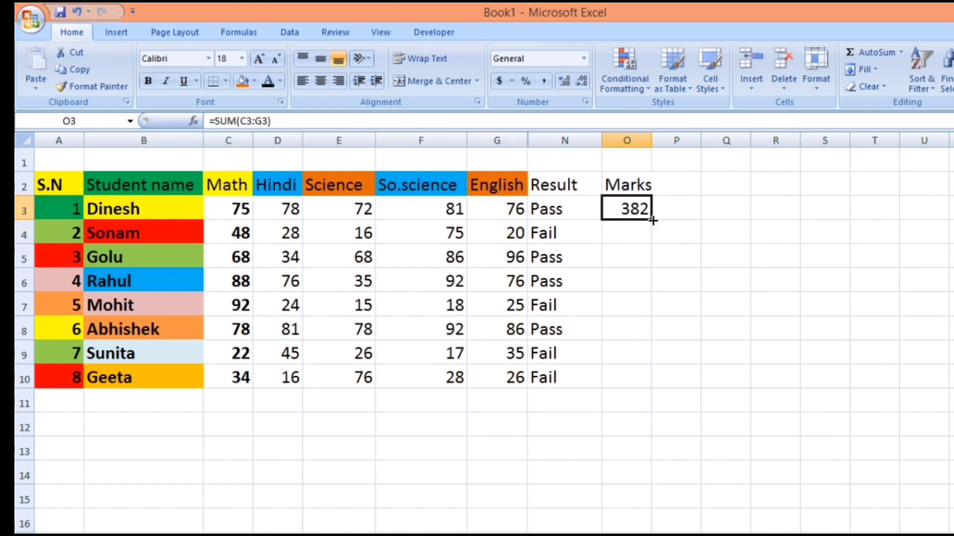
pyautogui.moveTo(651, 228); pyautogui.dragTo(669, 383)
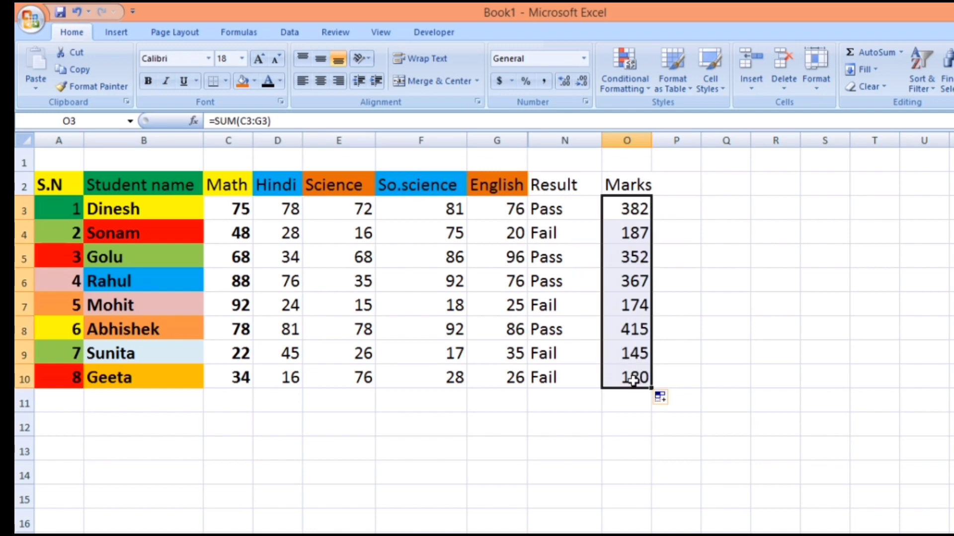
# - Add the column heading Total in cell P2, beside Marks
pyautogui.click(673, 187)
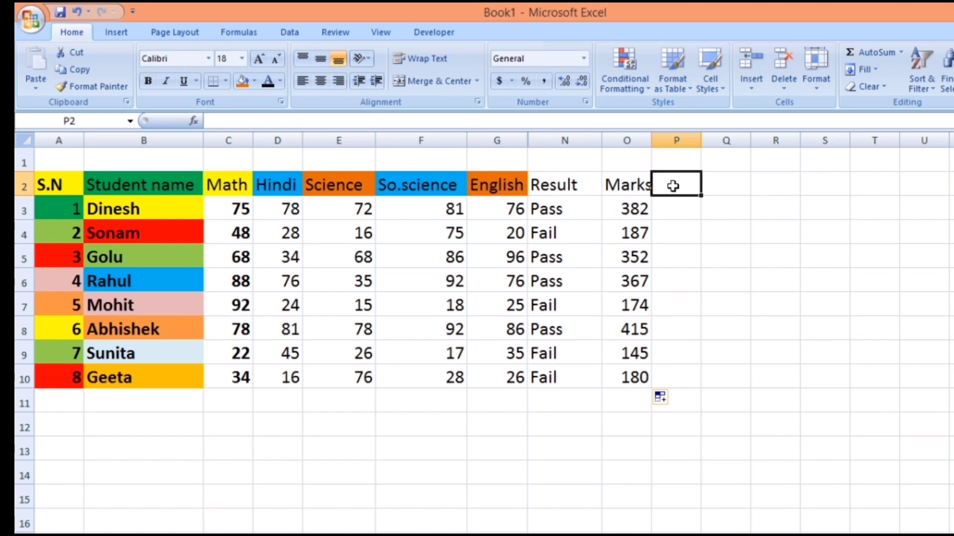
pyautogui.write('to')
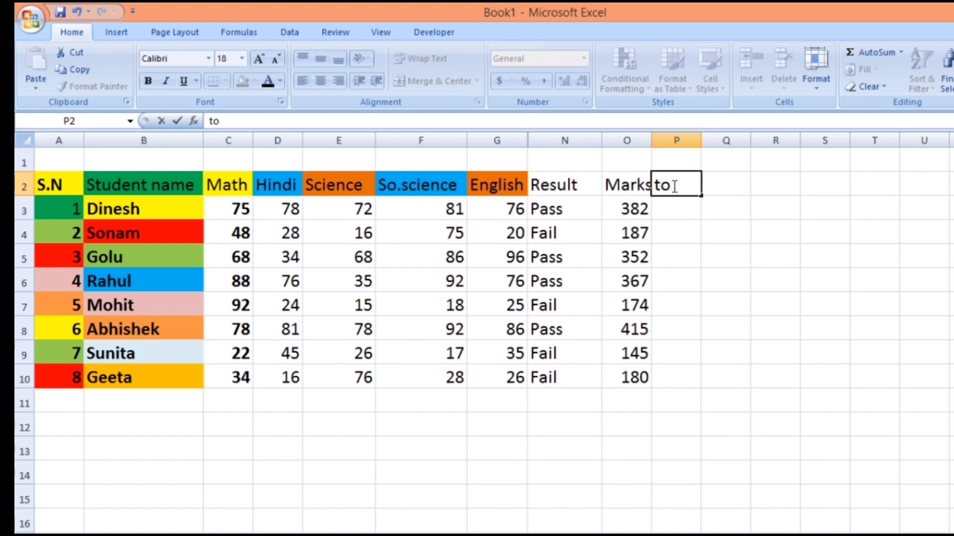
pyautogui.press('BackSpace')
pyautogui.press('BackSpace')
pyautogui.write('Tota')
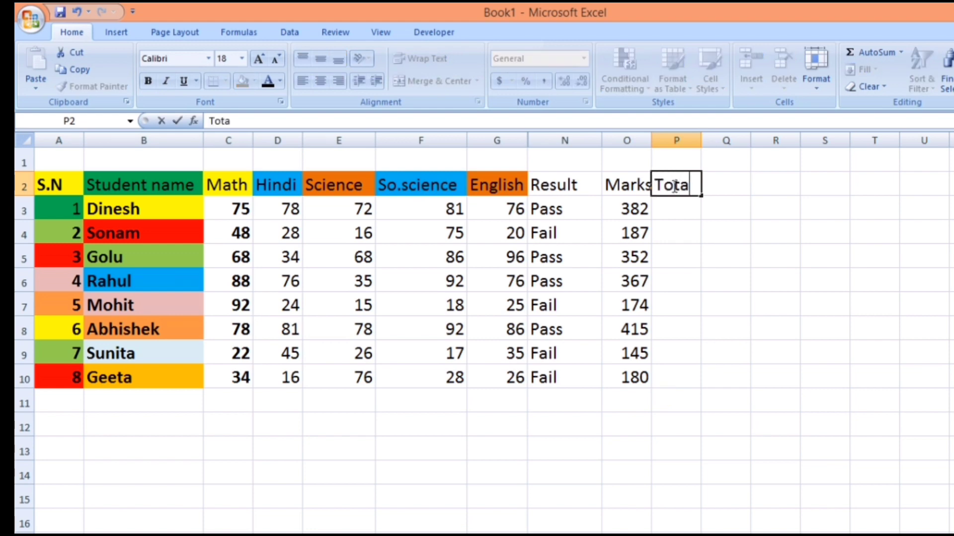
pyautogui.write('l')
pyautogui.press('Return')
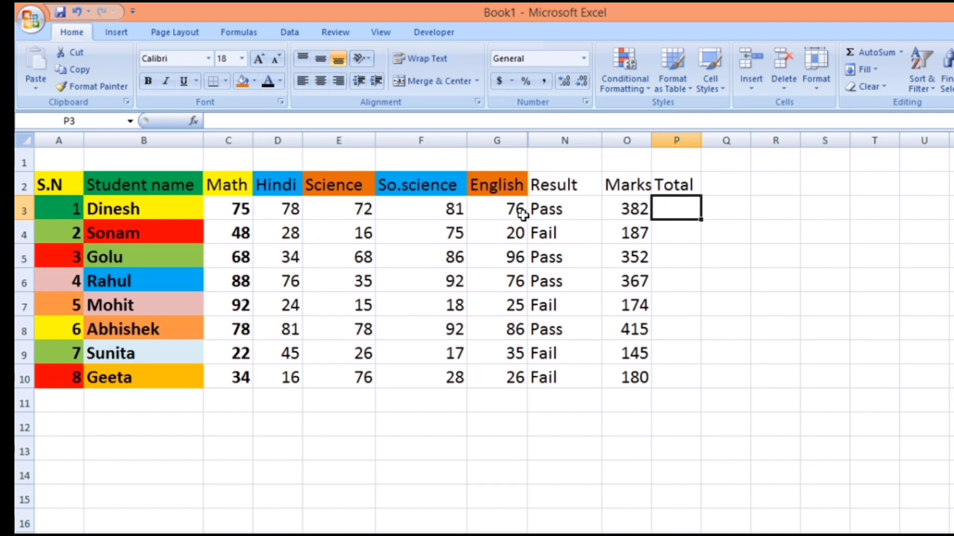
# - Enter 500 as the first student's total in cell P3 and fill it down to P10
pyautogui.write('500')
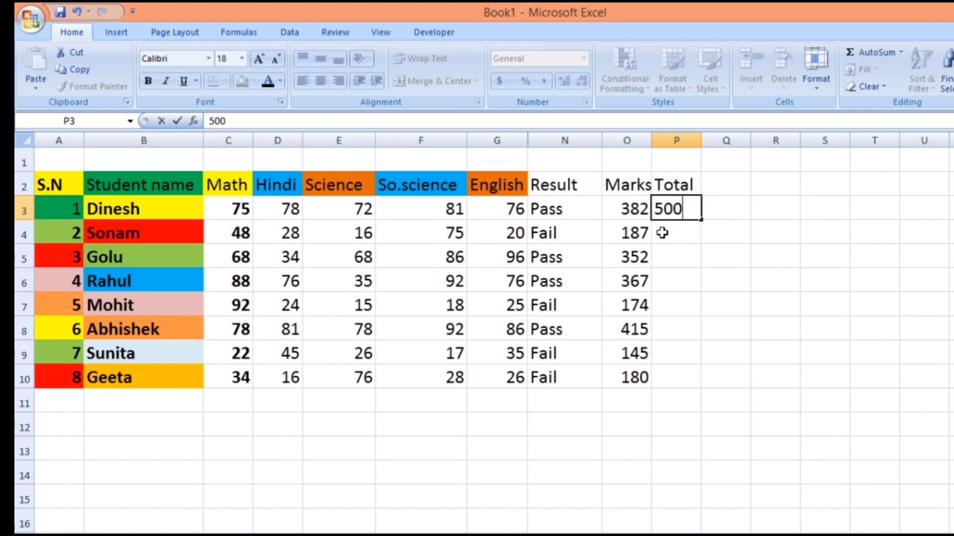
pyautogui.press('Return')
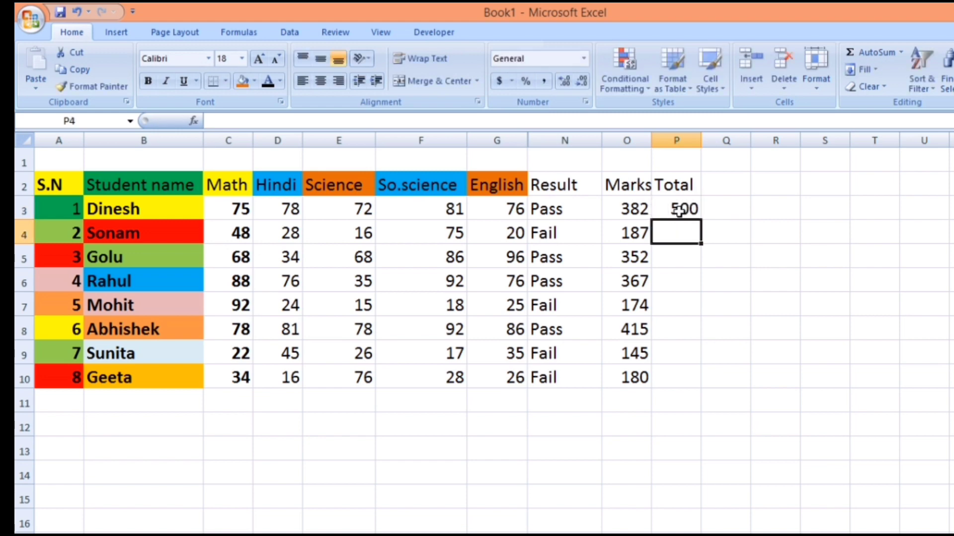
pyautogui.click(695, 215)
pyautogui.moveTo(702, 218); pyautogui.dragTo(720, 383)
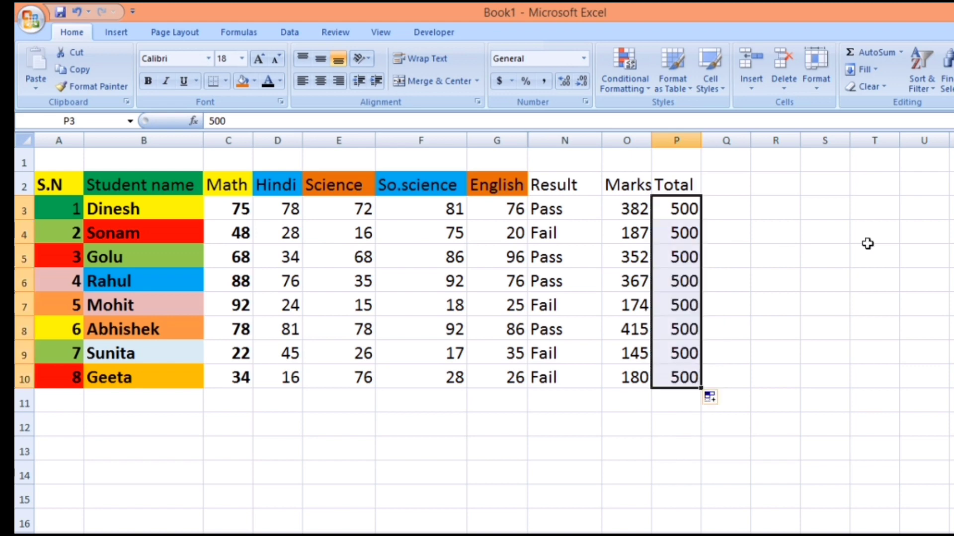
# - Add the column heading Parcentage in cell Q2, beside Total
pyautogui.click(713, 182)
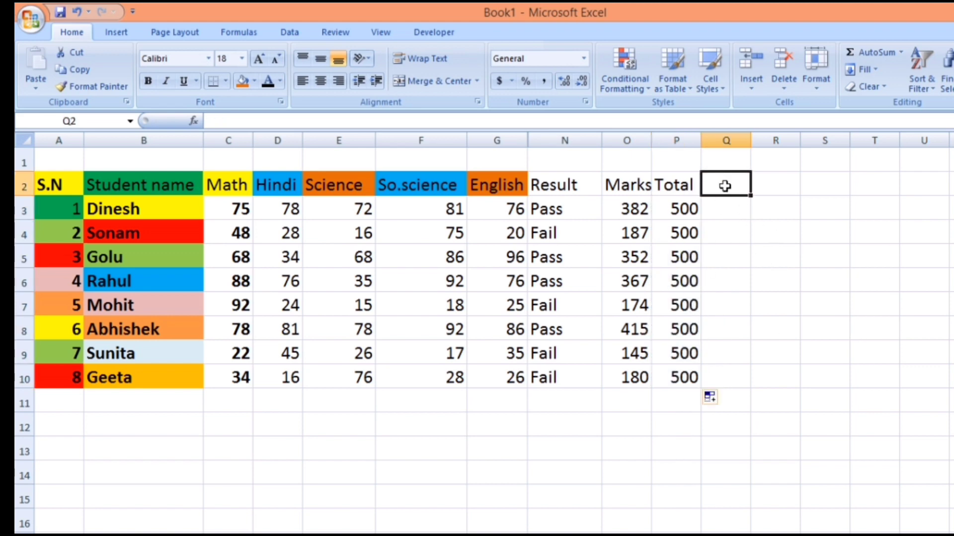
pyautogui.write('p')
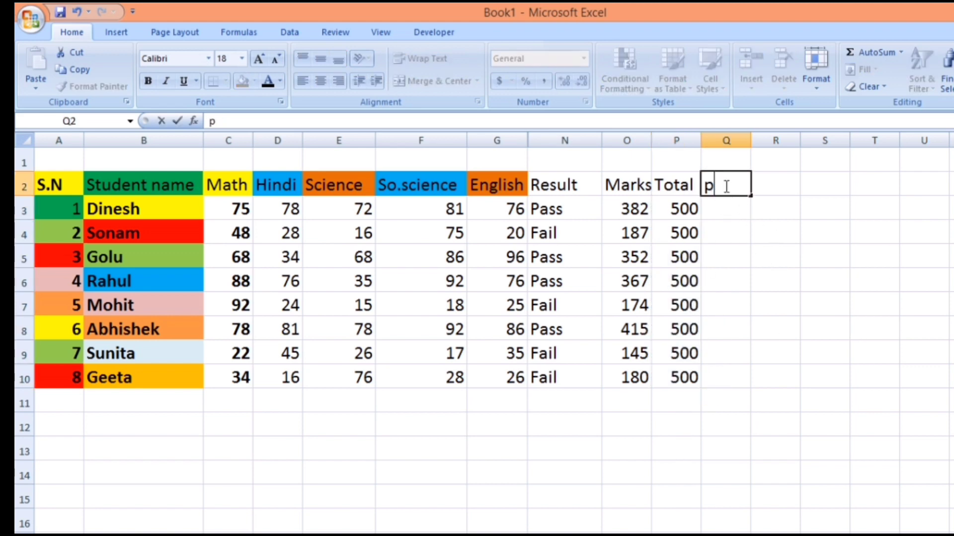
pyautogui.press('BackSpace')
pyautogui.write('Parcetn')
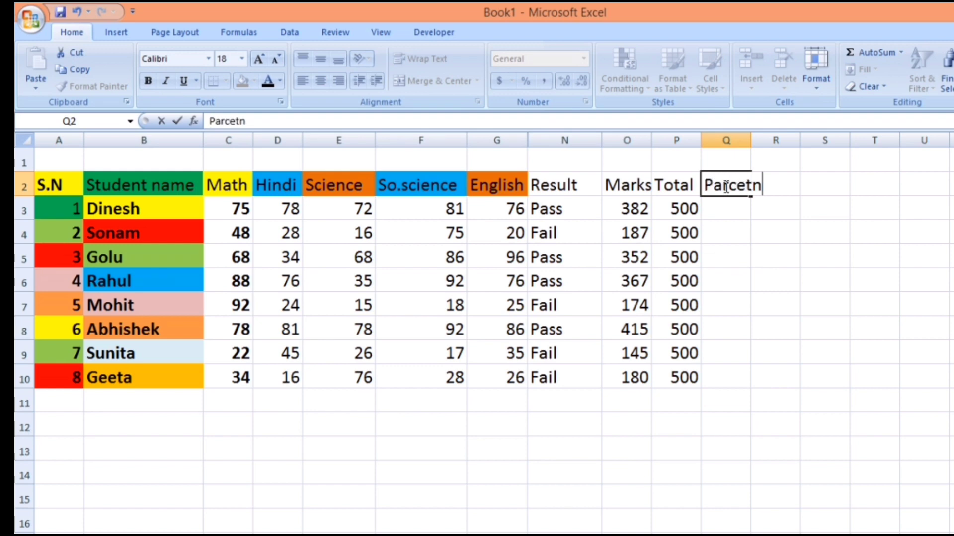
pyautogui.press('BackSpace')
pyautogui.press('BackSpace')
pyautogui.write('ntage')
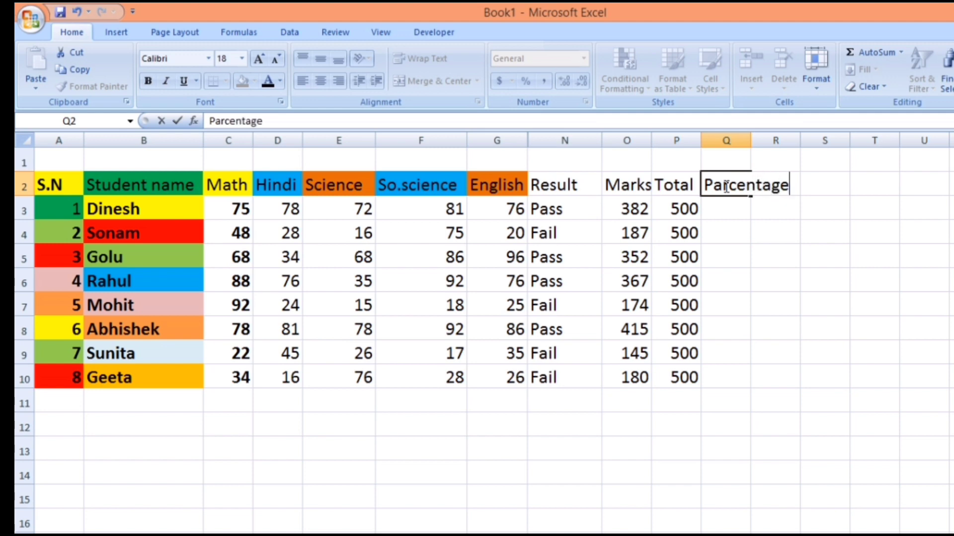
pyautogui.press('Return')
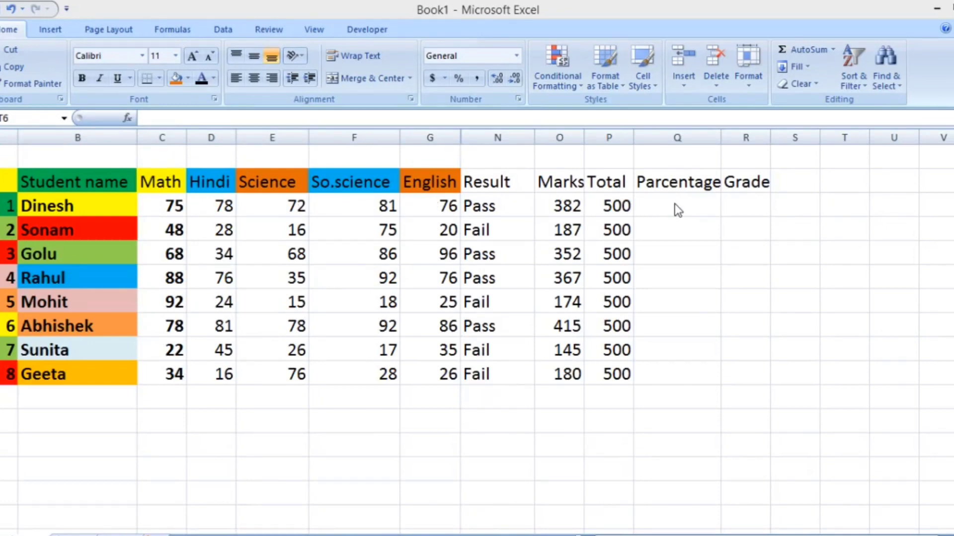
# - Calculate the first student's percentage with =O3/P3 in cell Q3 and fill the formula down to Q10
pyautogui.doubleClick(675, 204)
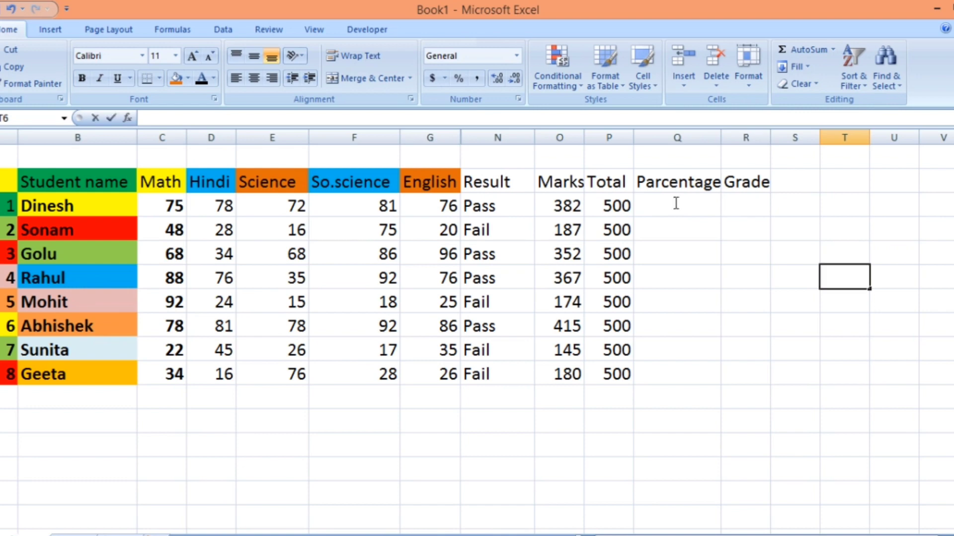
pyautogui.click(675, 207)
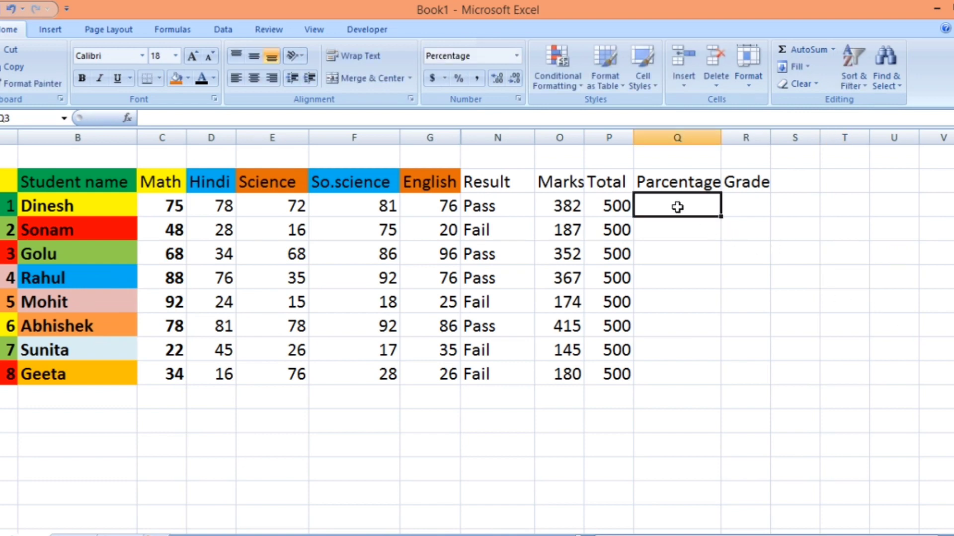
pyautogui.write('=')
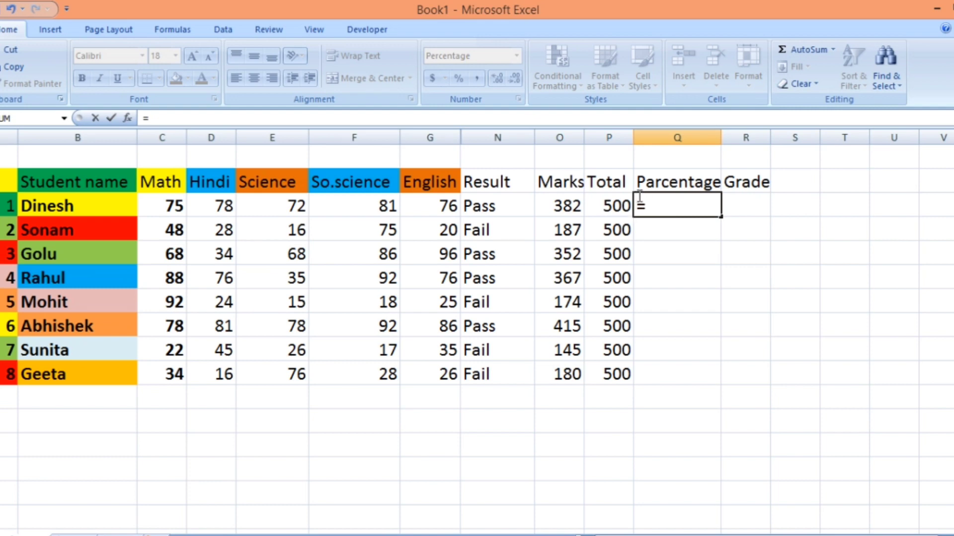
pyautogui.click(567, 205)
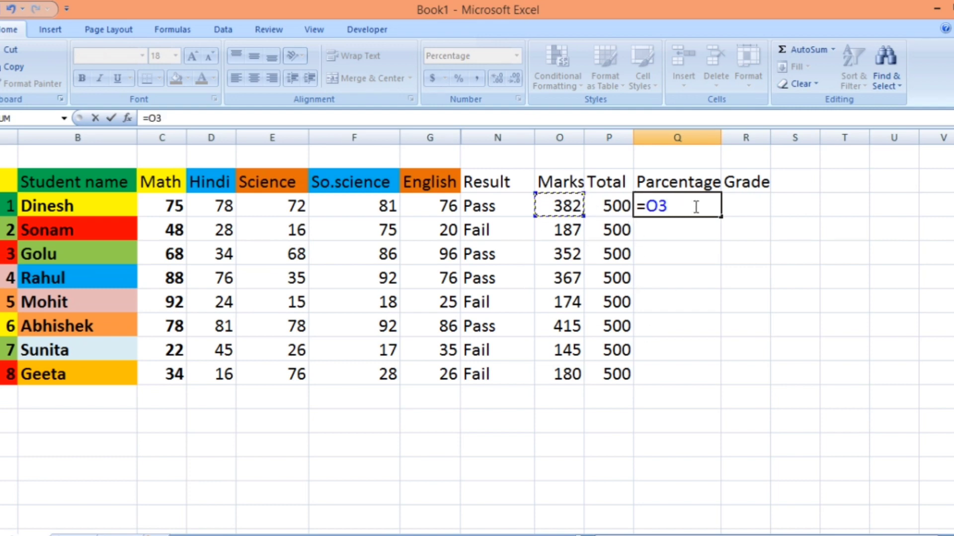
pyautogui.write('/')
pyautogui.click(608, 207)
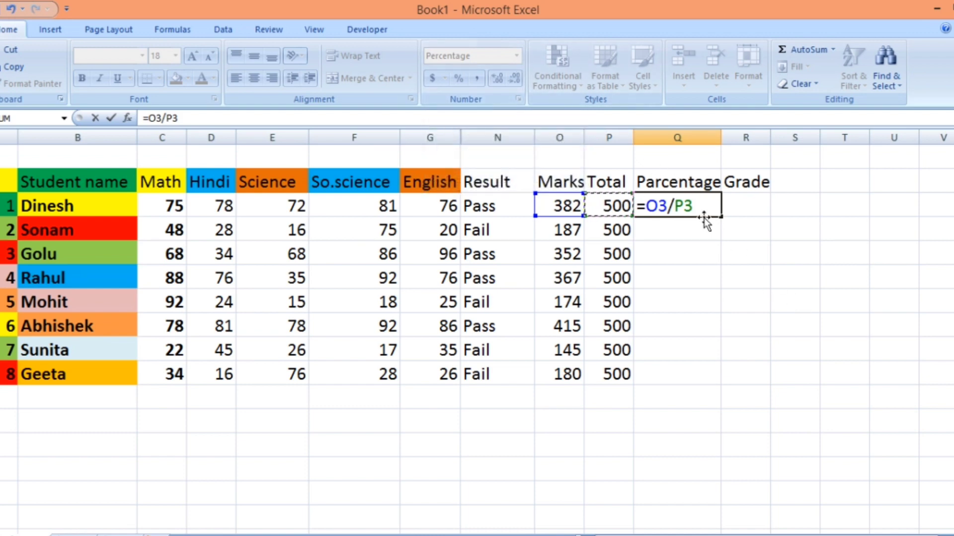
pyautogui.press('Return')
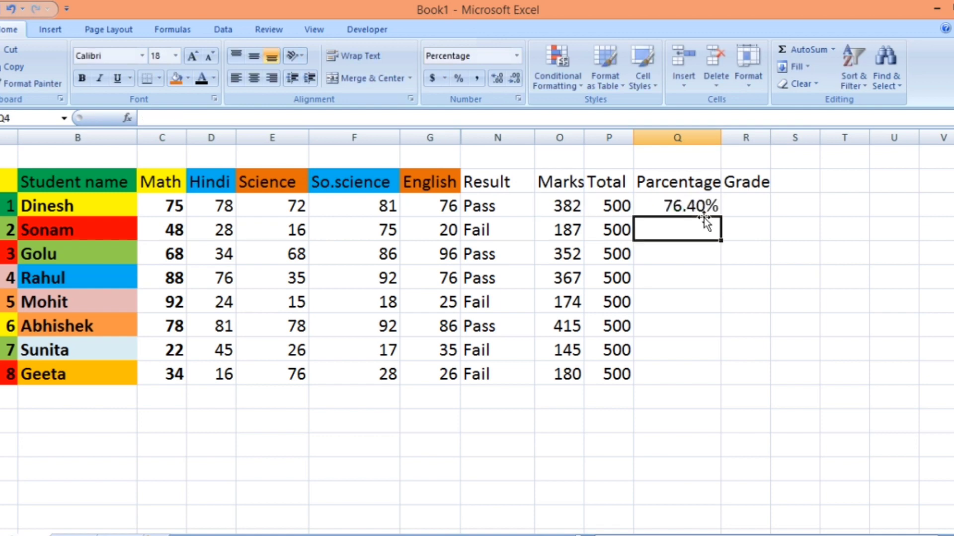
pyautogui.click(676, 206)
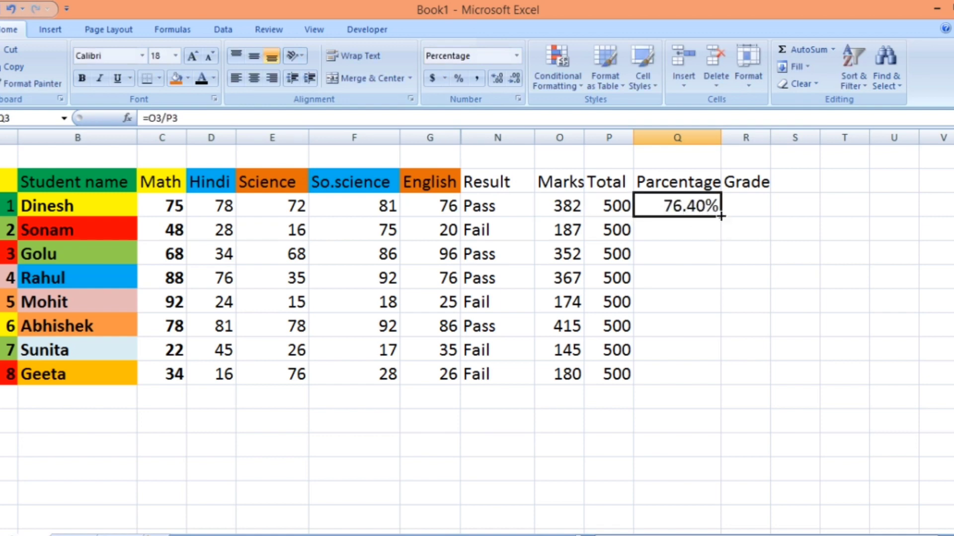
pyautogui.moveTo(721, 216); pyautogui.dragTo(724, 373)
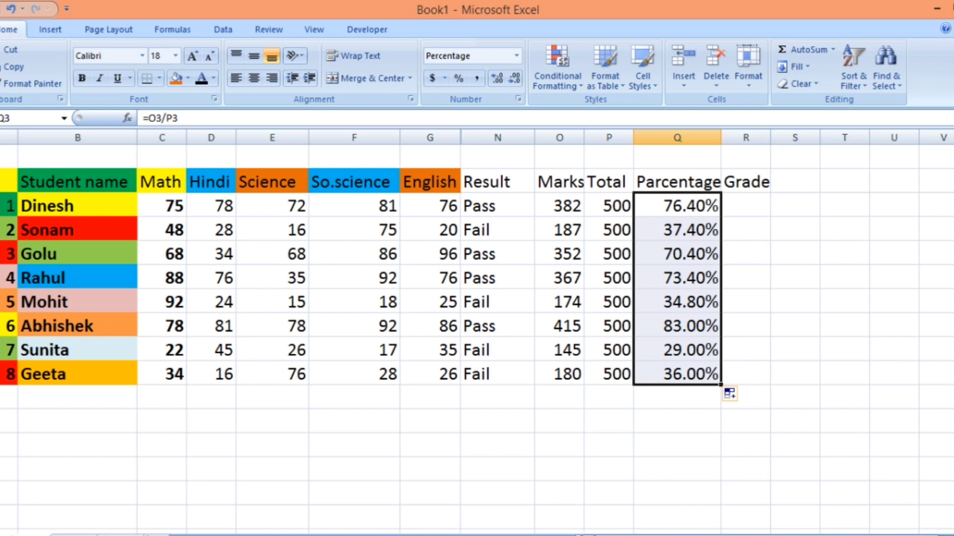
# - Begin the grade formula in cell R3 with =IF(Q3>75%,"A", so percentages above 75% get grade A
pyautogui.moveTo(795, 535); pyautogui.dragTo(824, 535)
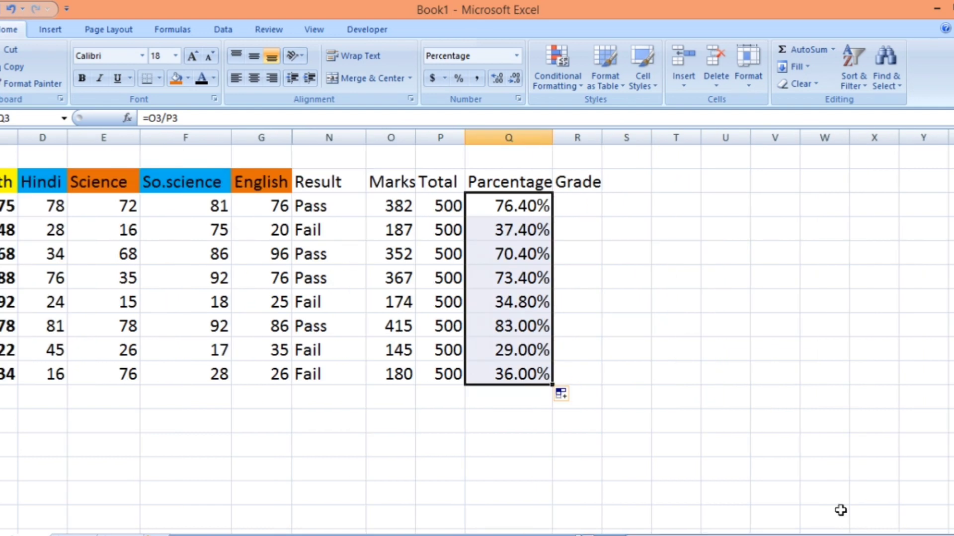
pyautogui.click(576, 206)
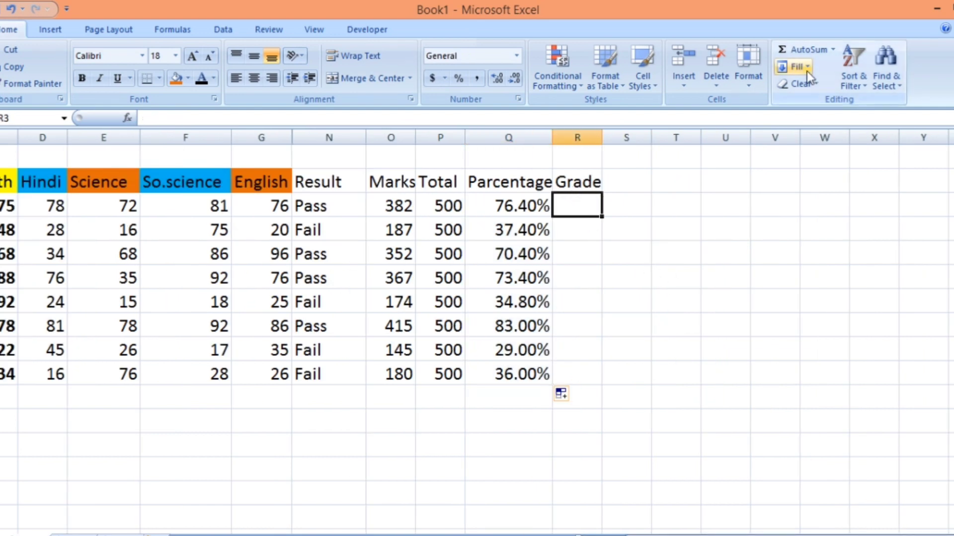
pyautogui.write('=if')
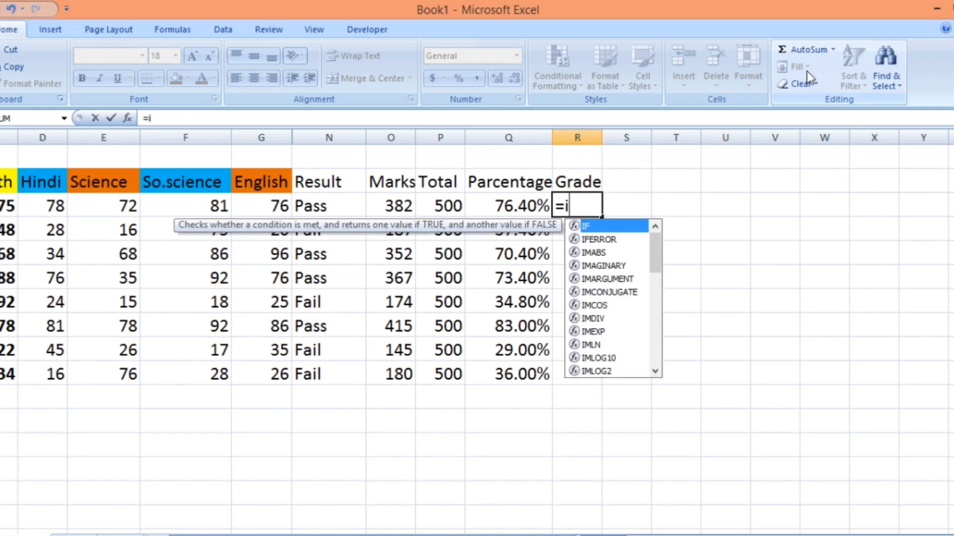
pyautogui.doubleClick(595, 226)
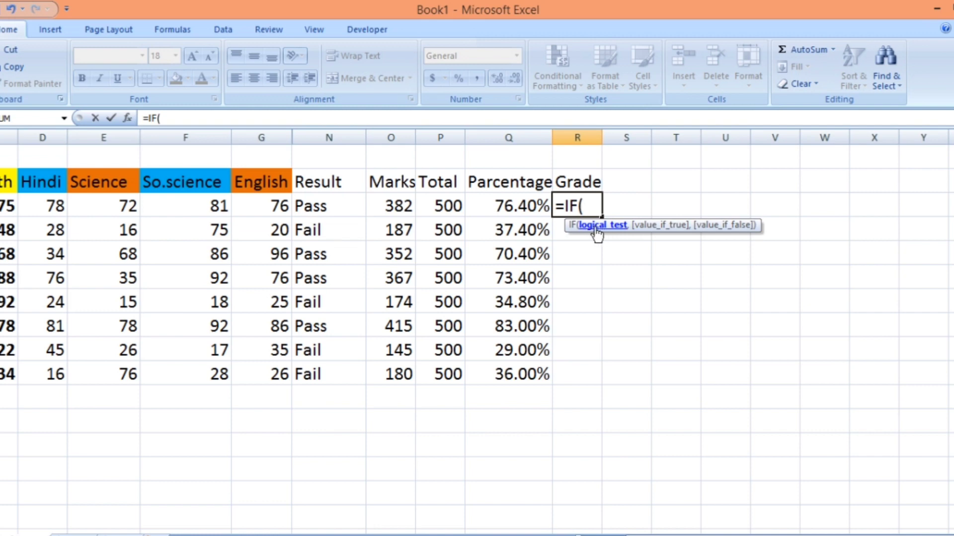
pyautogui.click(518, 206)
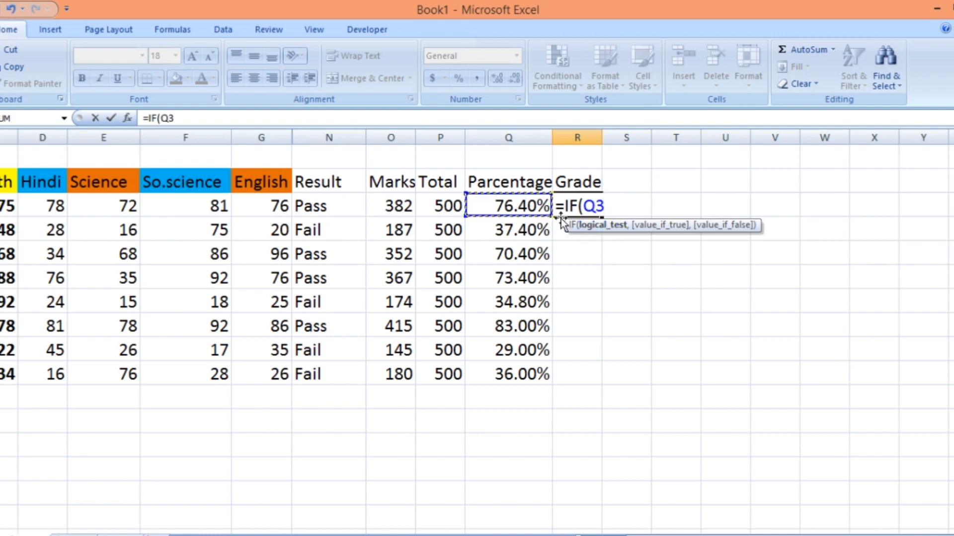
pyautogui.write('>')
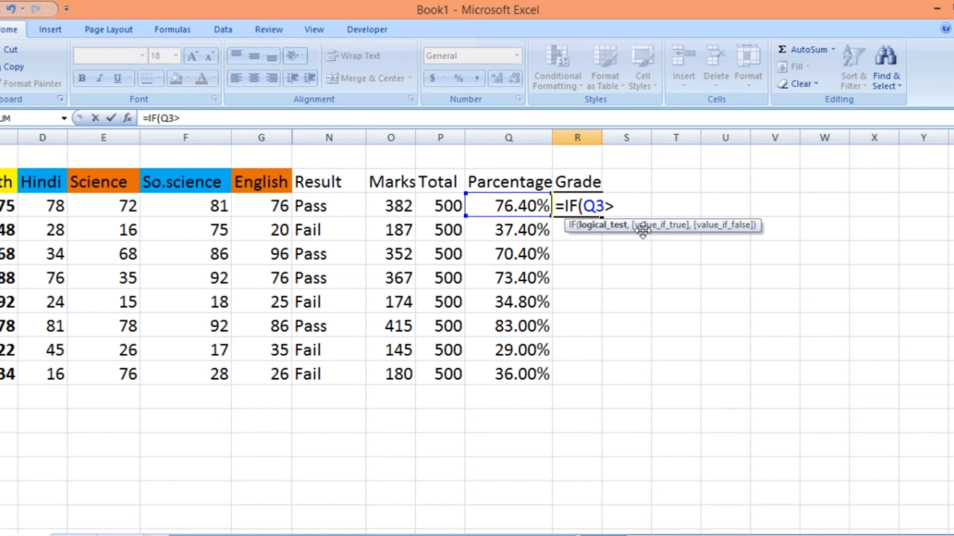
pyautogui.write('75%')
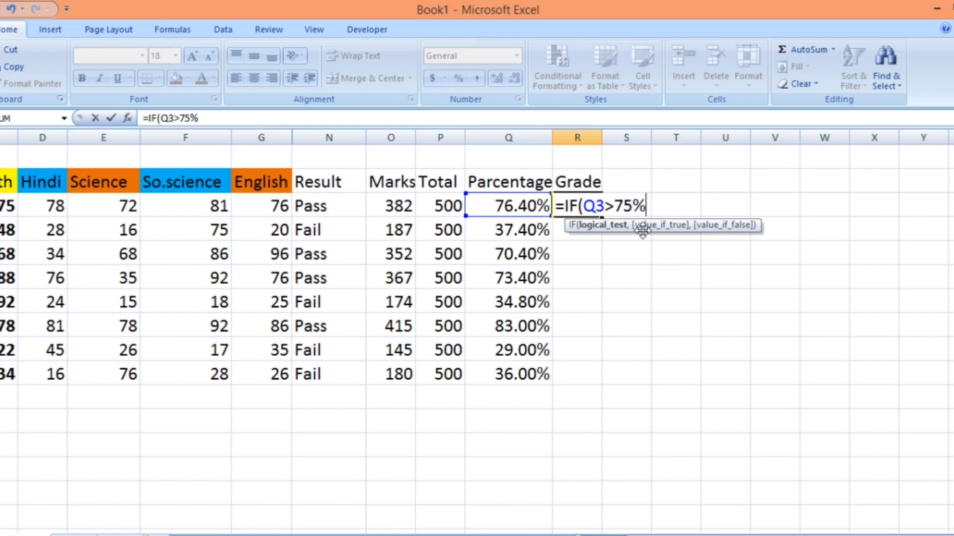
pyautogui.write(',')
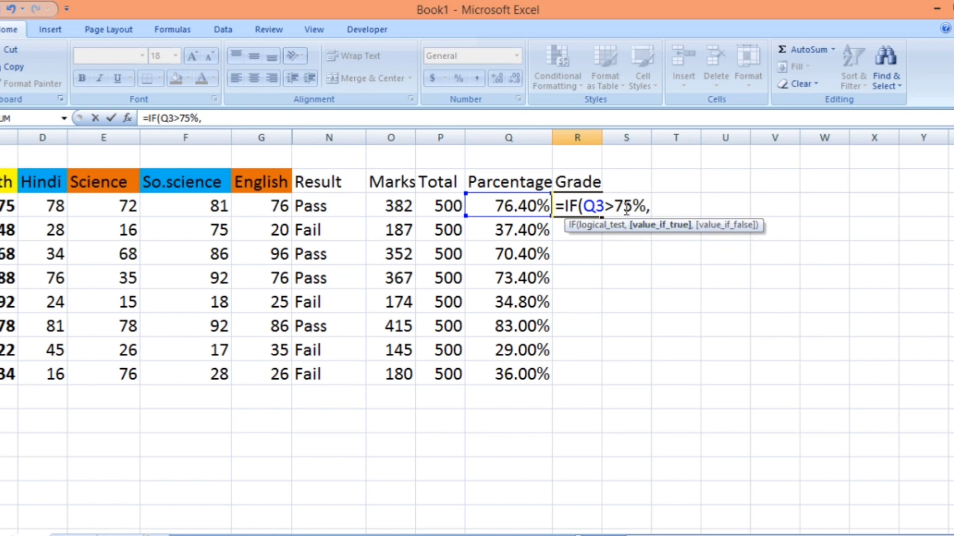
pyautogui.write('"A",')
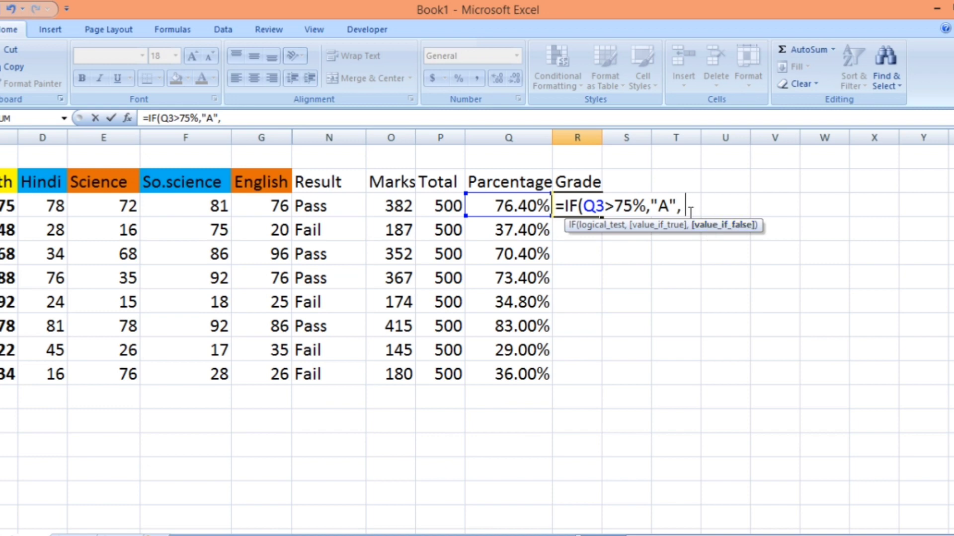
# - Continue the grade formula in R3 with a nested IF(Q3>60%,"B", so percentages above 60% get grade B
pyautogui.write('i')
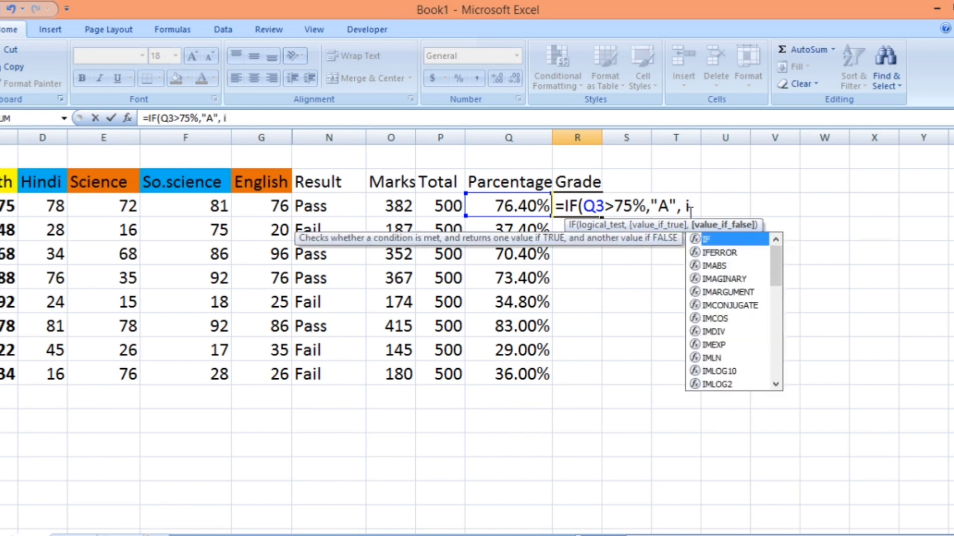
pyautogui.write('f')
pyautogui.doubleClick(726, 238)
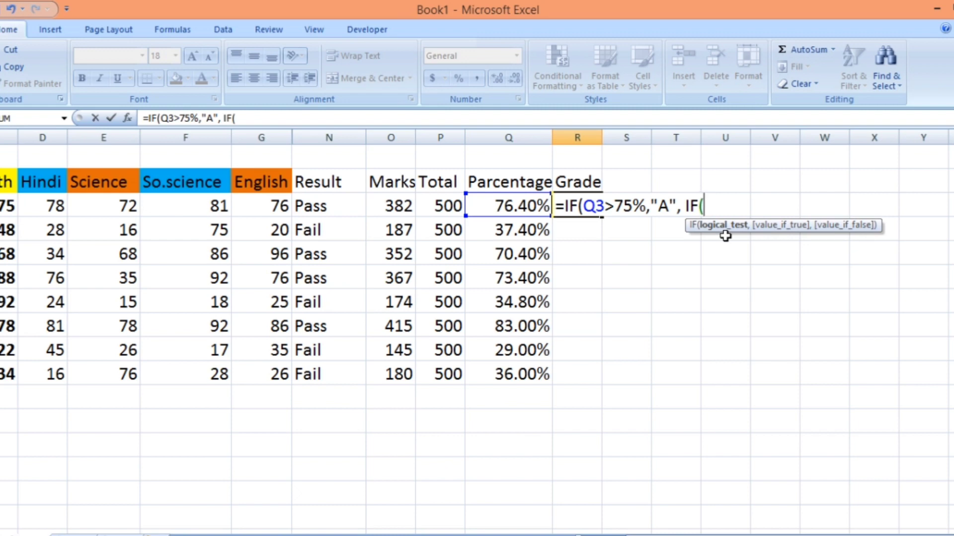
pyautogui.click(515, 206)
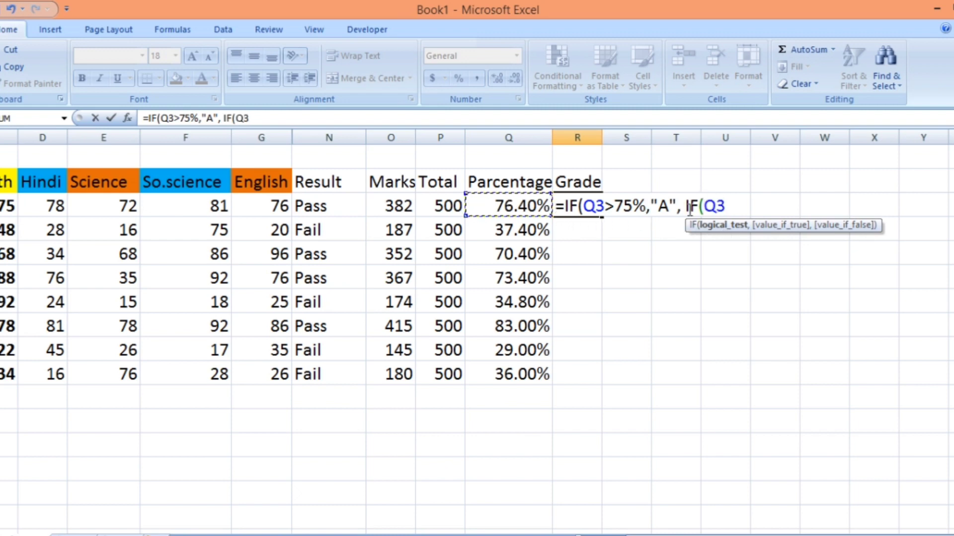
pyautogui.write('>')
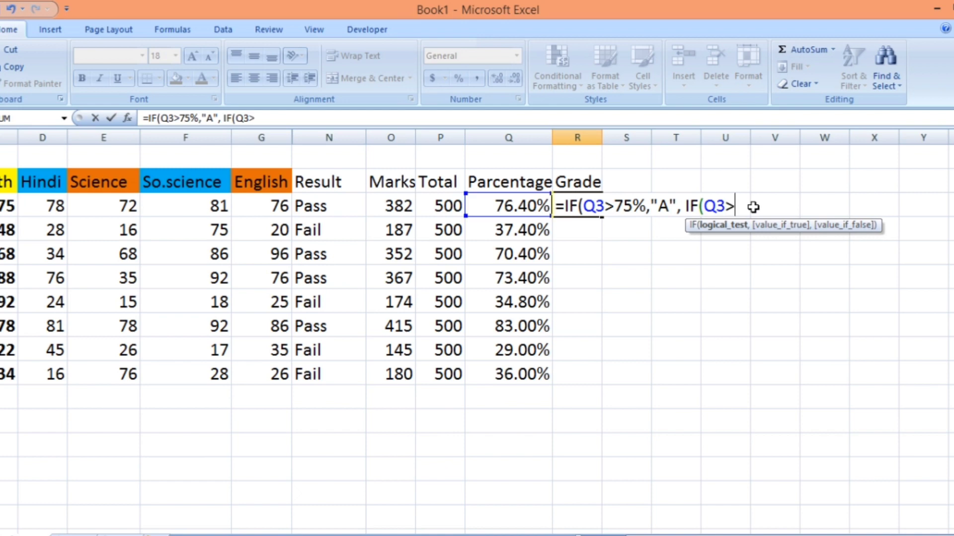
pyautogui.write('60')
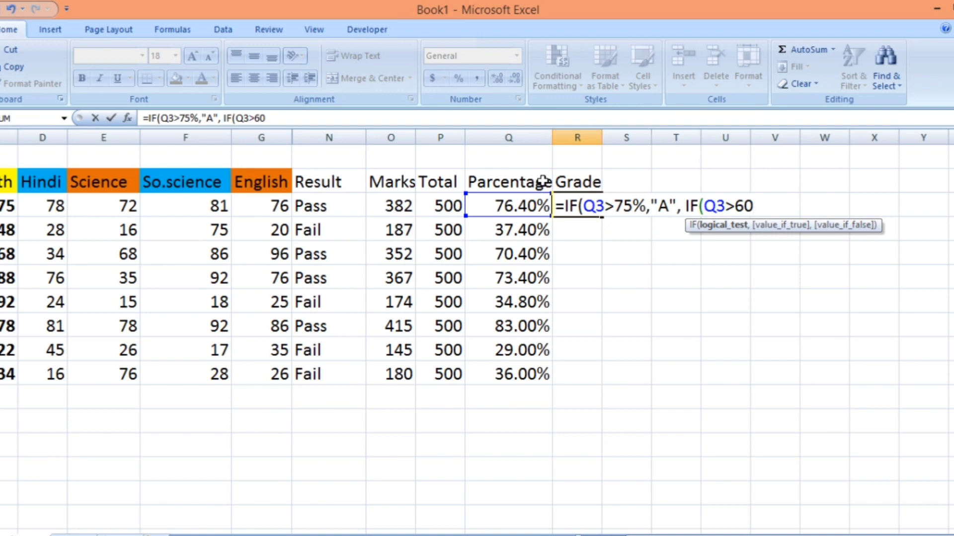
pyautogui.write('%')
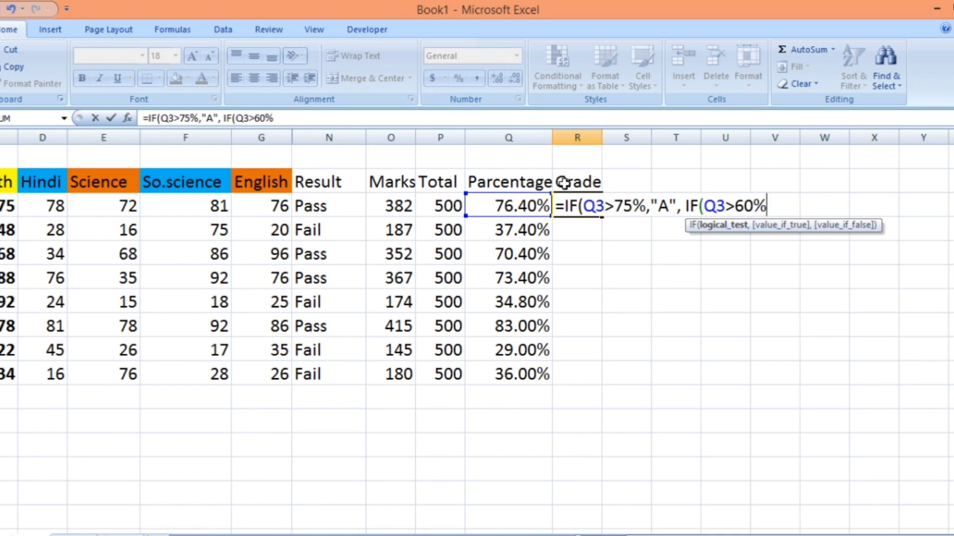
pyautogui.write(',')
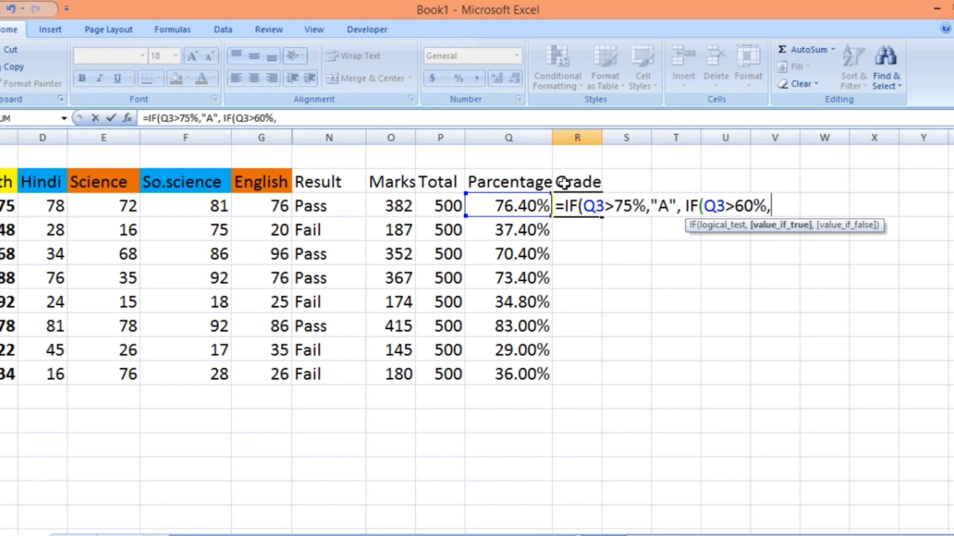
pyautogui.write('"B",')
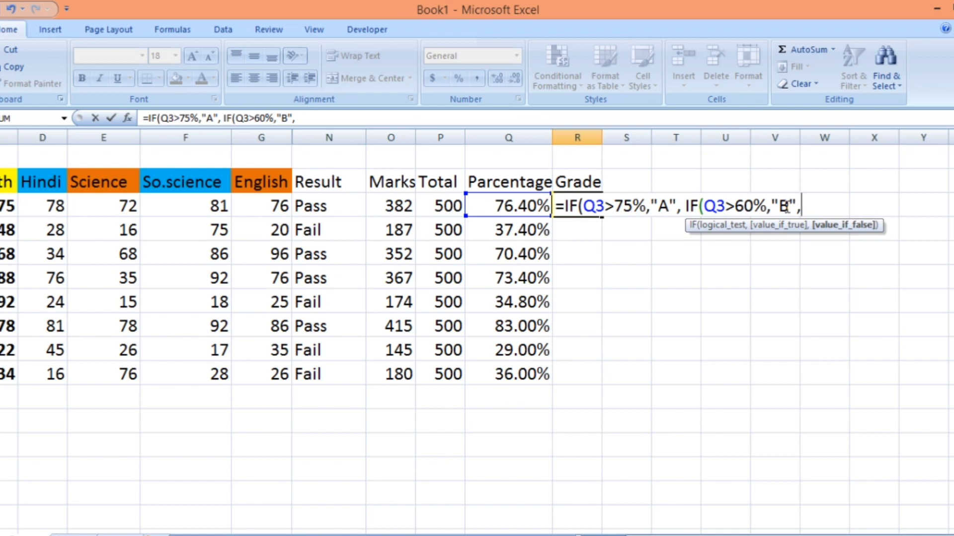
pyautogui.write(' if')
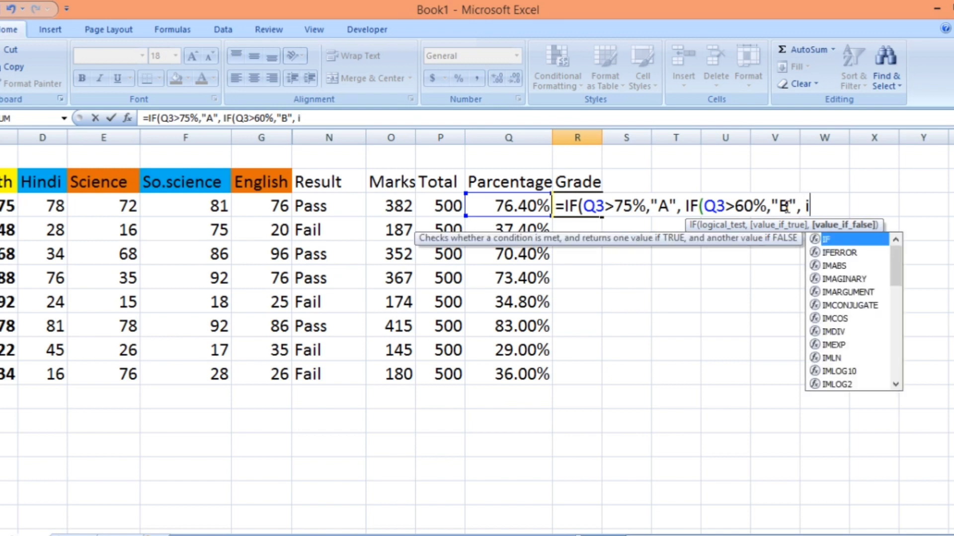
# - Add a third nested condition, IF(Q3>55%,"C", to the grade formula so percentages above 55% get grade C
pyautogui.doubleClick(837, 241)
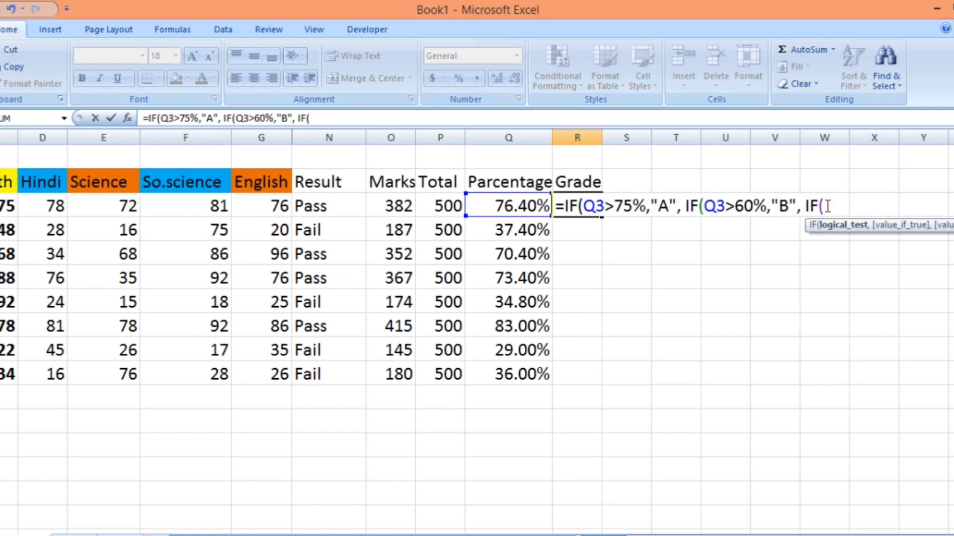
pyautogui.click(525, 204)
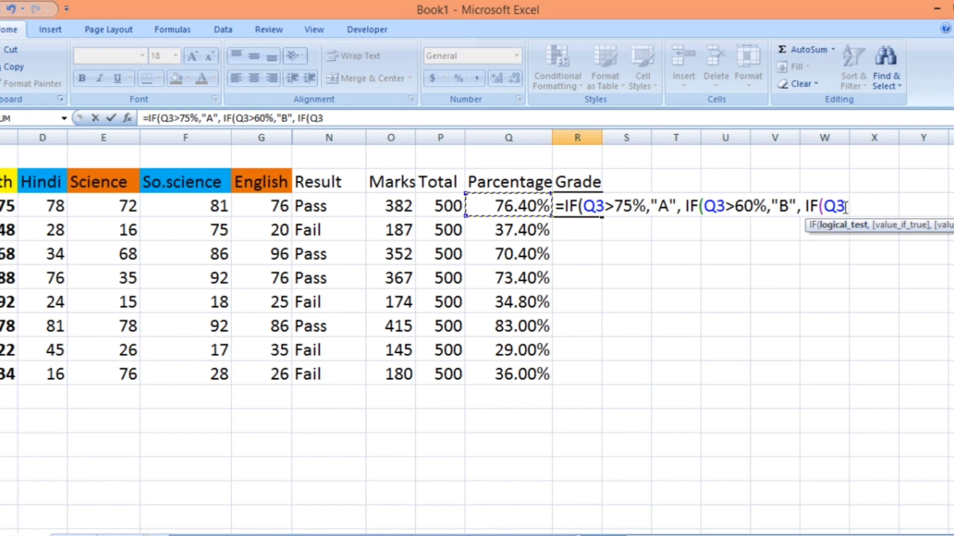
pyautogui.write('>55')
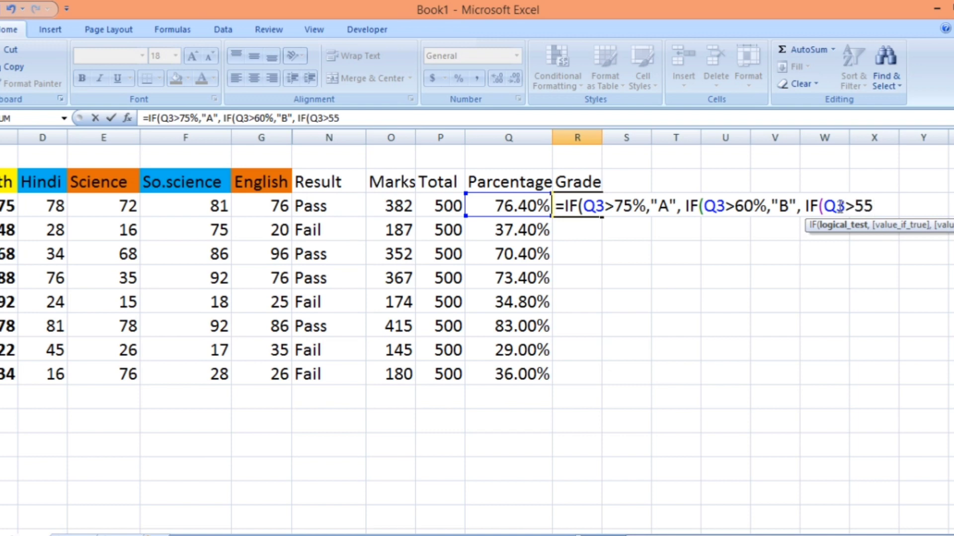
pyautogui.write('%,')
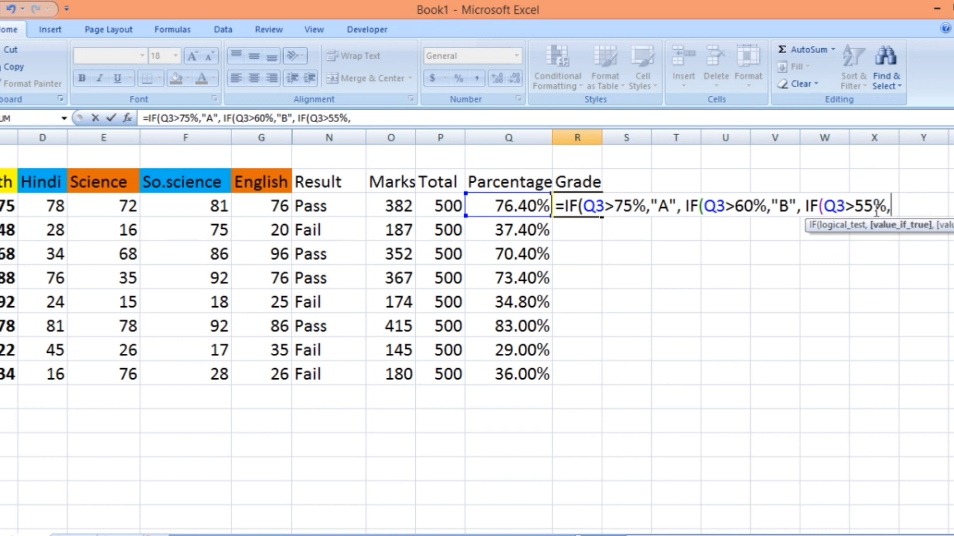
pyautogui.write('"C')
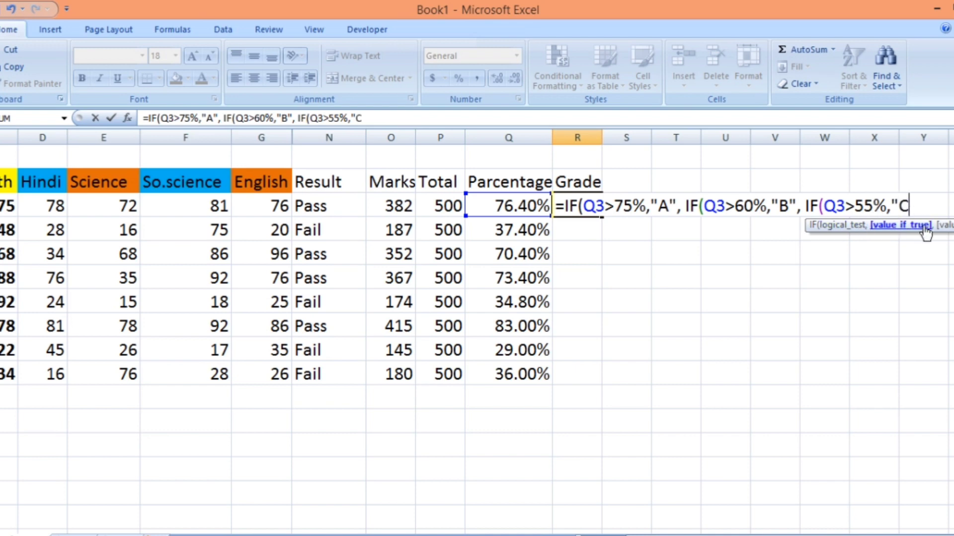
pyautogui.write('"')
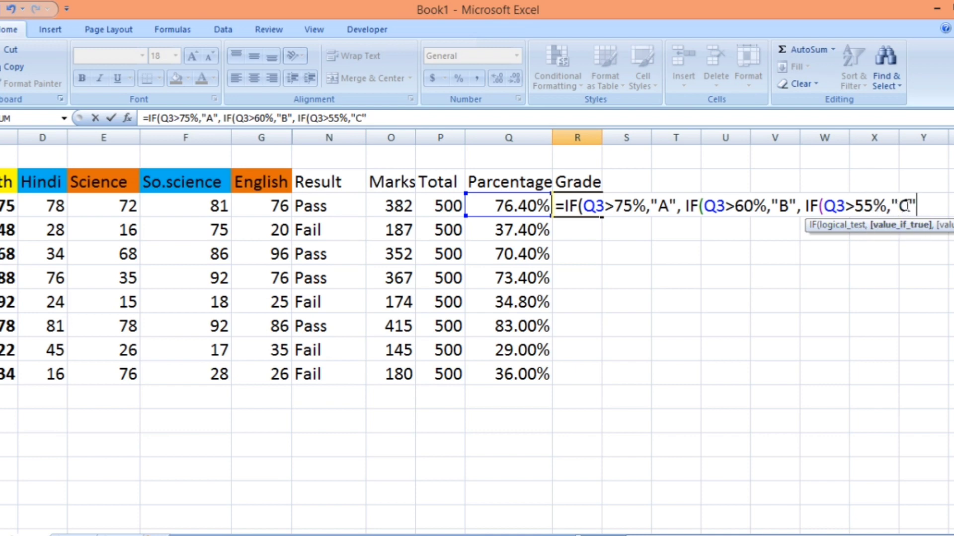
pyautogui.write(',')
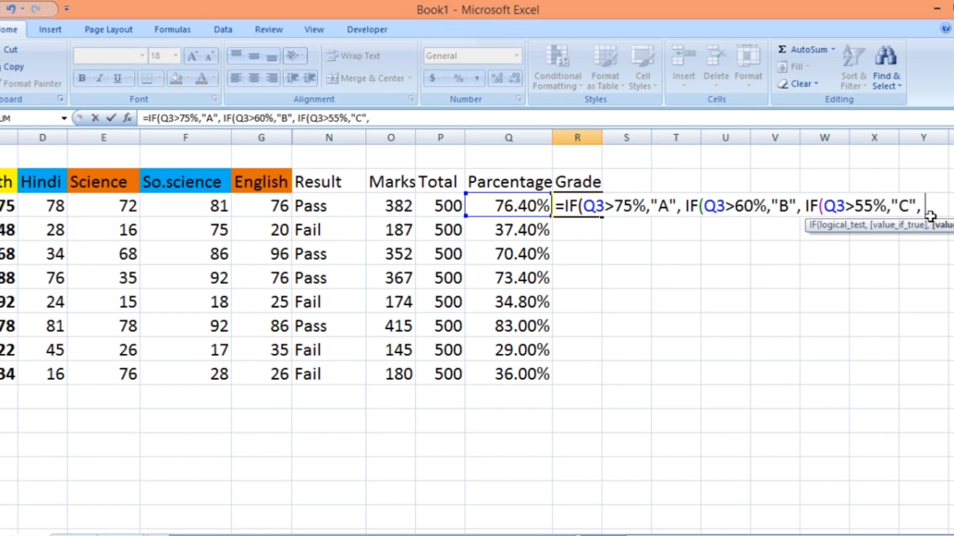
# - Extend the grade formula with IF(Q3>40%,"D", so percentages above 40% get grade D
pyautogui.write('IF(Q3>40')
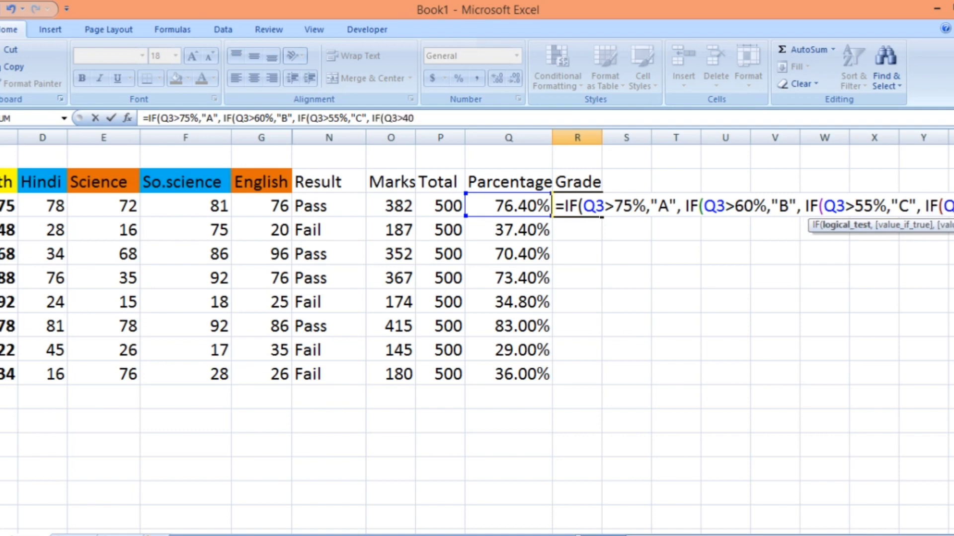
pyautogui.write('%')
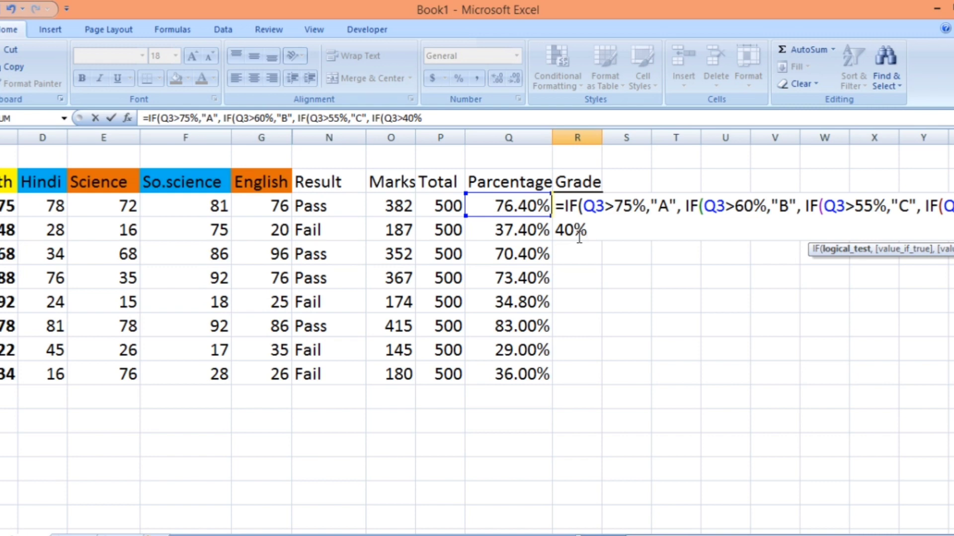
pyautogui.write(',')
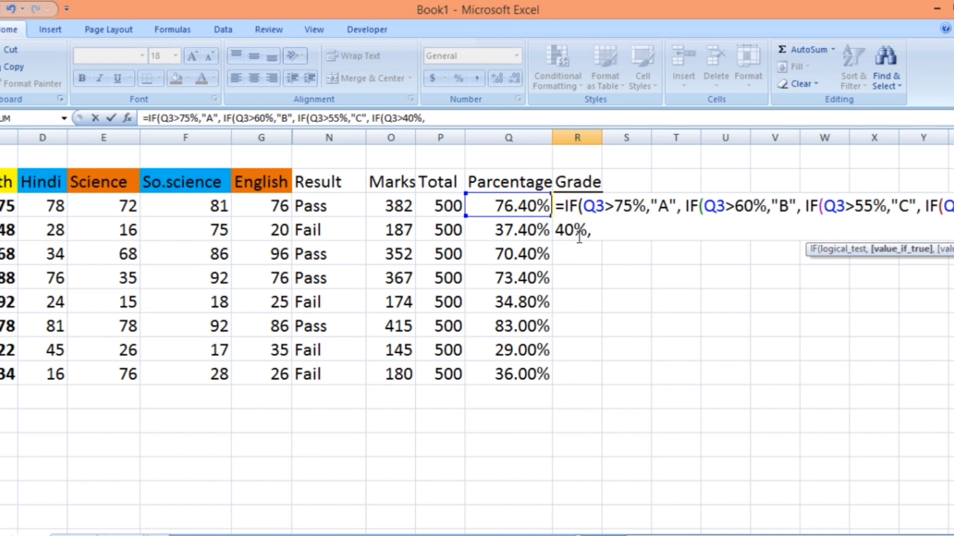
pyautogui.write('"D",')
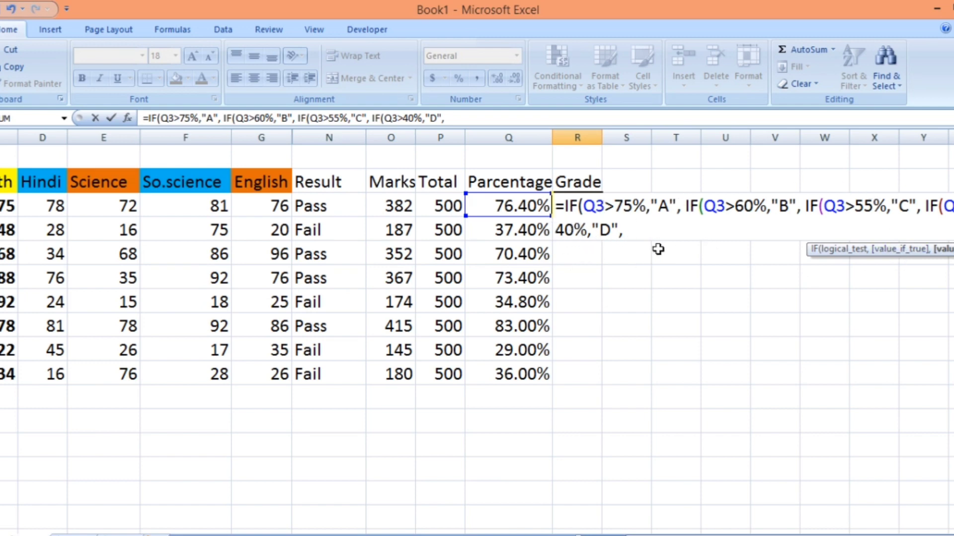
# - Finish the grade formula with "E" as the fallback grade, close all four IF brackets and enter it in R3
pyautogui.write('"E"')
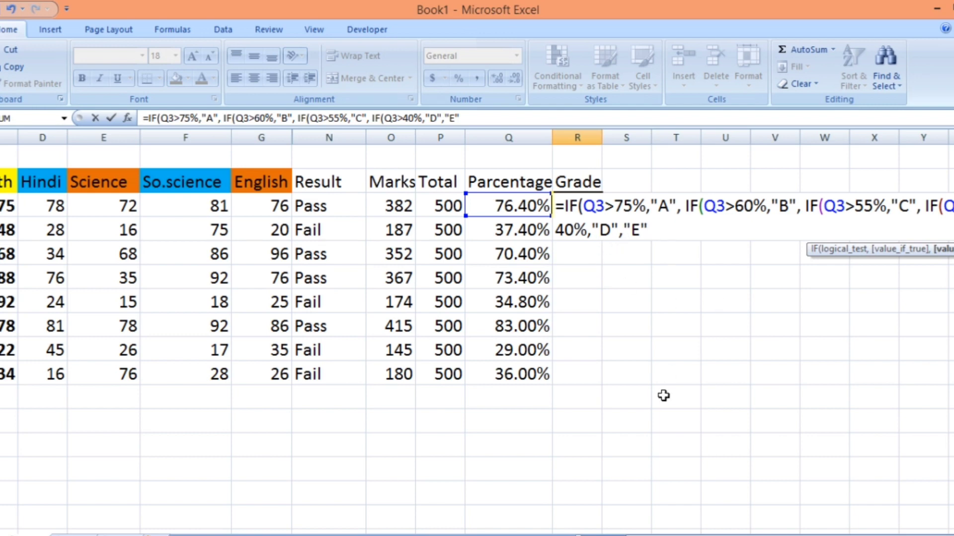
pyautogui.write('))))')
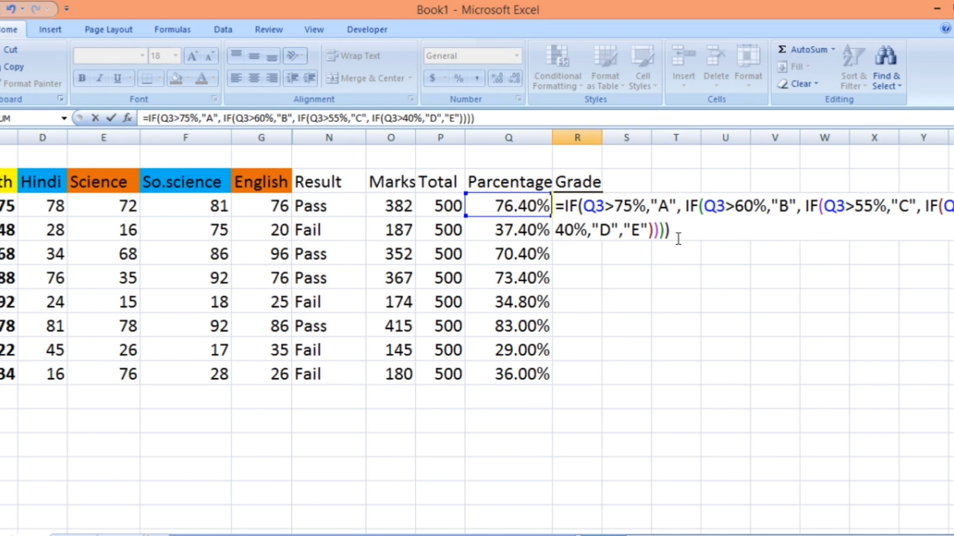
pyautogui.press('Return')
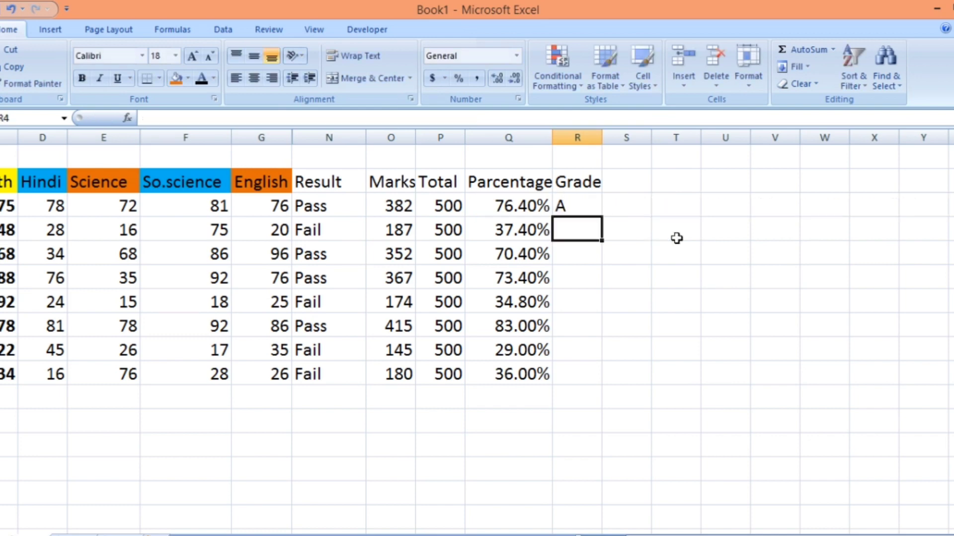
# - Fill the grade formula from R3 down to R10 for all the students
pyautogui.moveTo(688, 535); pyautogui.dragTo(657, 535)
pyautogui.click(748, 211)
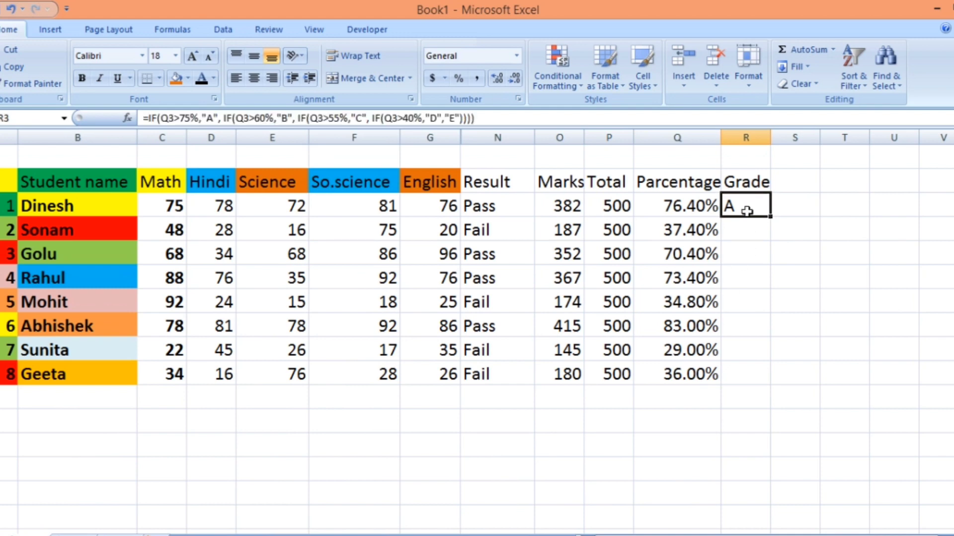
pyautogui.moveTo(771, 214); pyautogui.dragTo(768, 376)
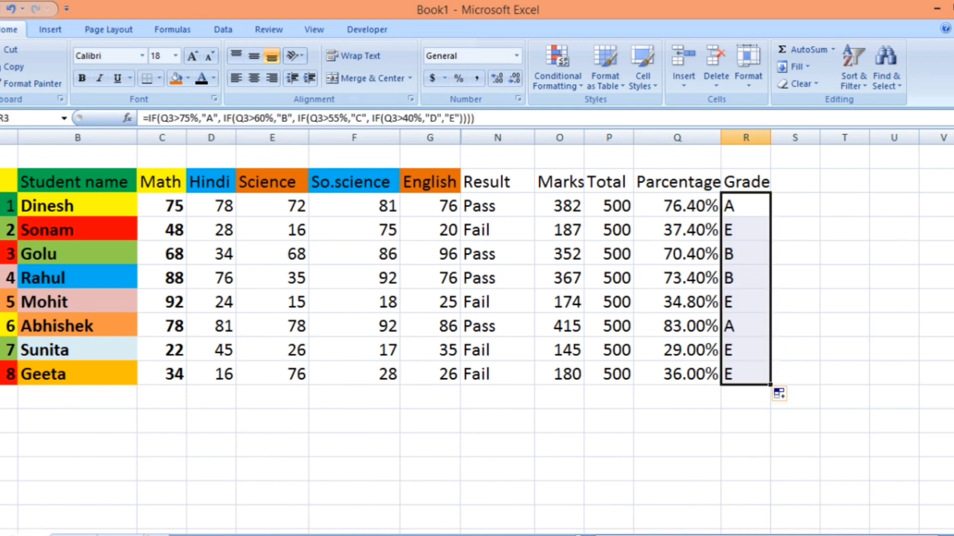
pyautogui.click(435, 412)
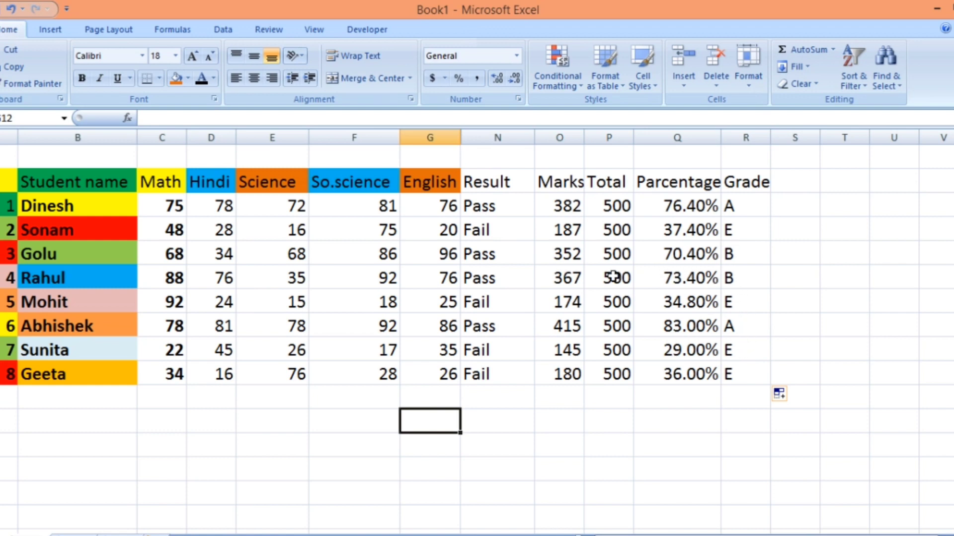
# - Change the fourth student's So.science mark in cell F6 to 55
pyautogui.click(359, 281)
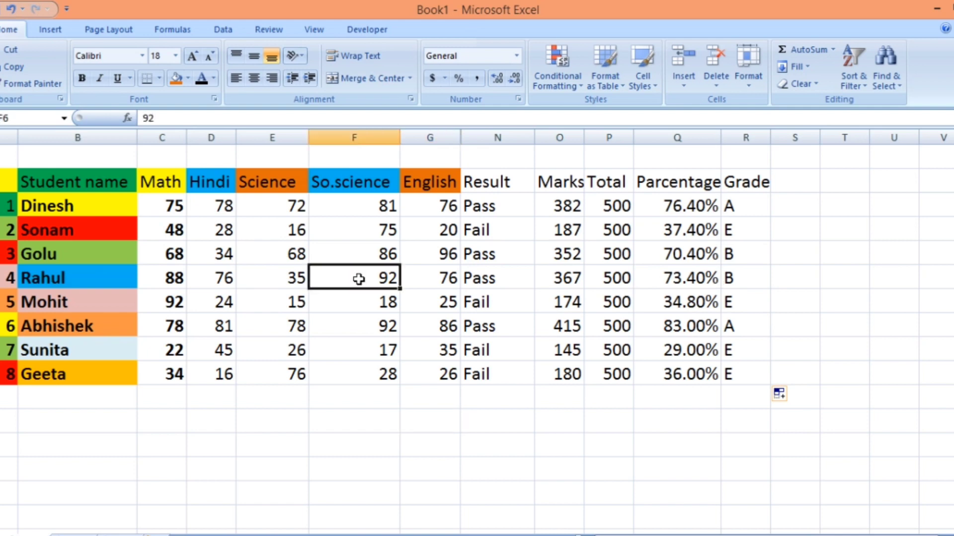
pyautogui.press('BackSpace')
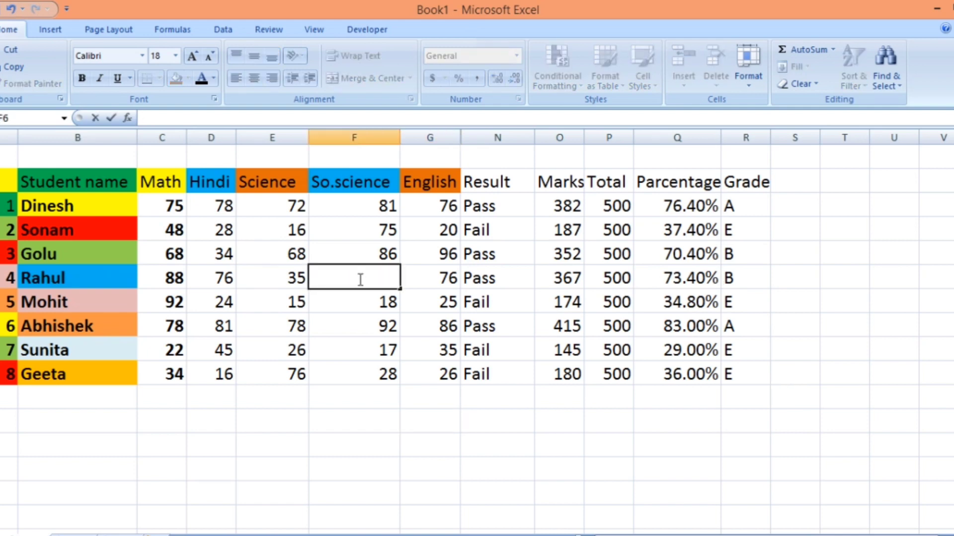
pyautogui.write('55')
pyautogui.click(694, 404)
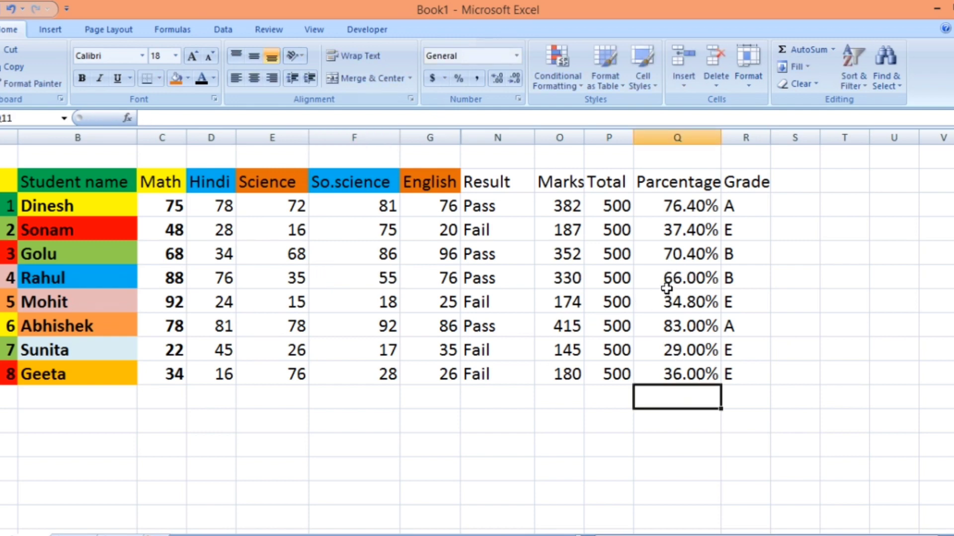